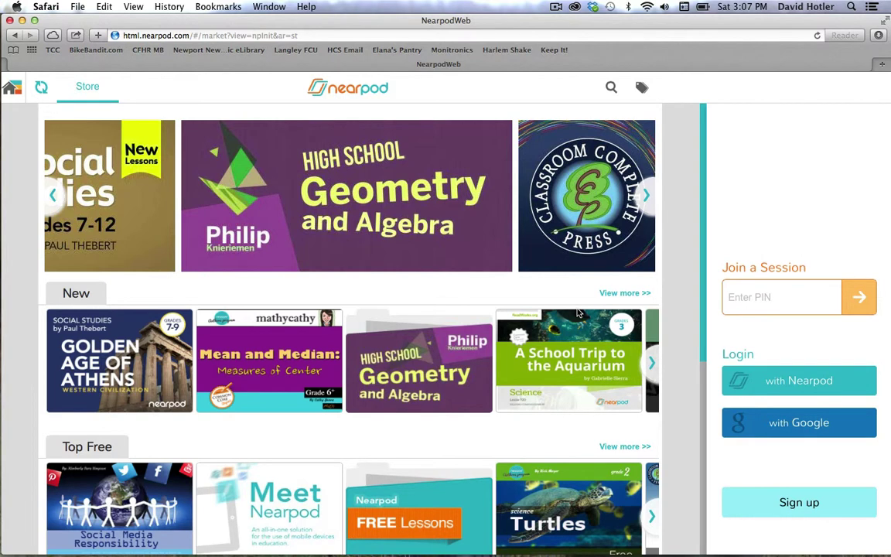
- Log in to the Nearpod account with the account e-mail and password
{"action": "left_click", "coordinate": [791, 382]}
{"action": "left_click", "coordinate": [799, 310]}
{"action": "type", "text": "****"}
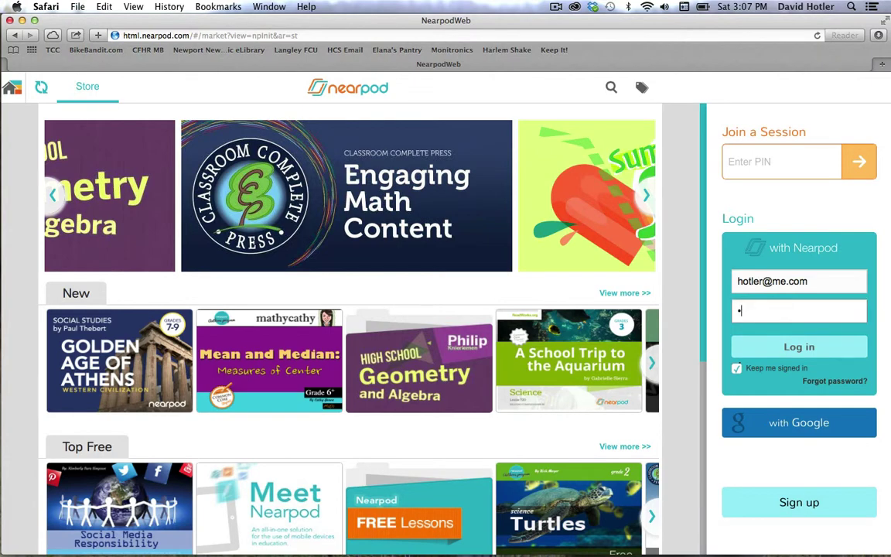
{"action": "type", "text": "****"}
{"action": "key", "text": "Return"}
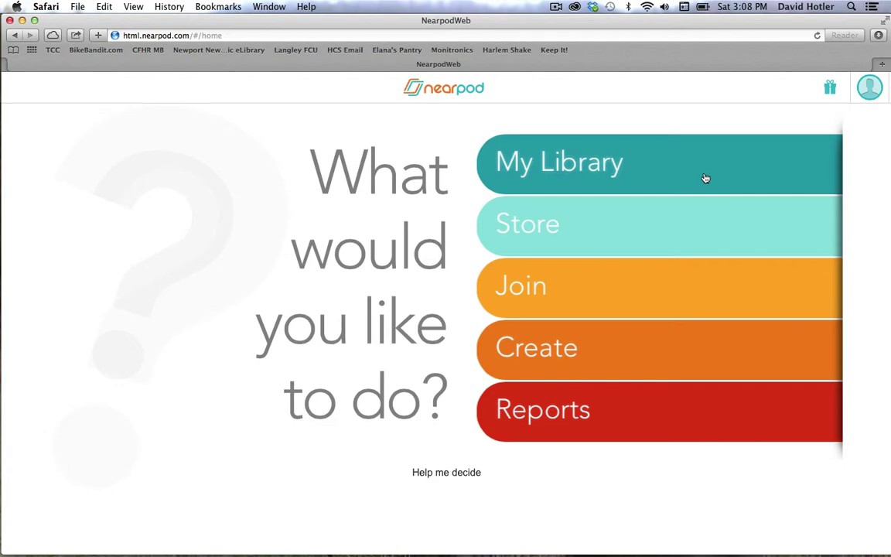
- Open My Library and switch to Reflector to place the mirrored phone below the lesson cards, returning to the library in Safari
{"action": "left_click", "coordinate": [705, 179]}
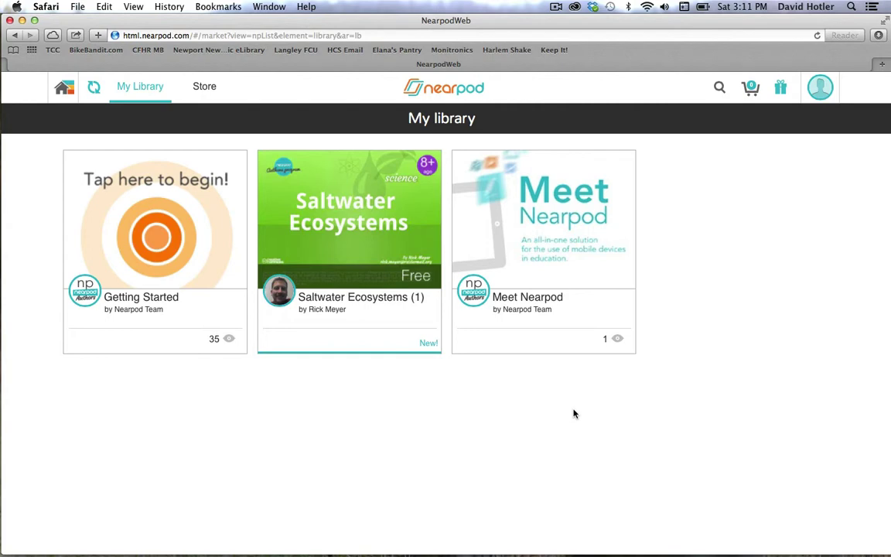
{"action": "key", "text": "super+Tab"}
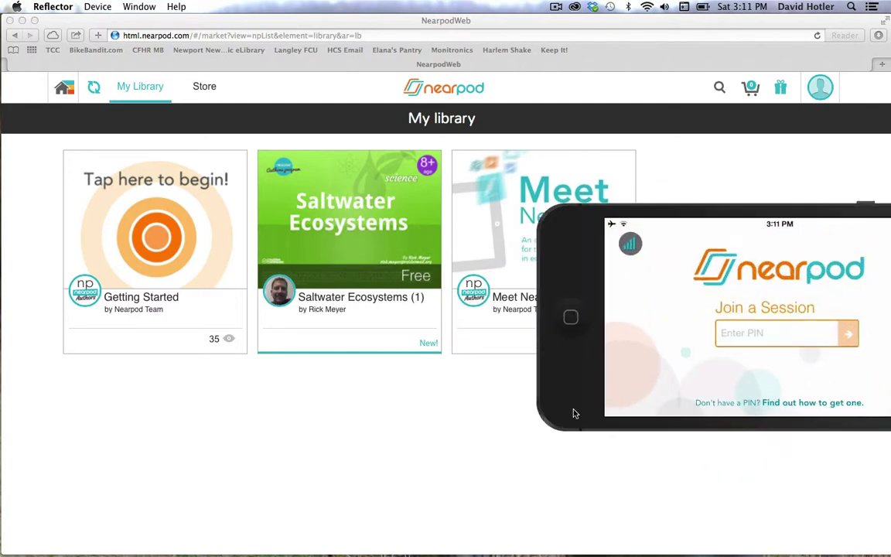
{"action": "left_click_drag", "start_coordinate": [570, 239], "coordinate": [240, 352]}
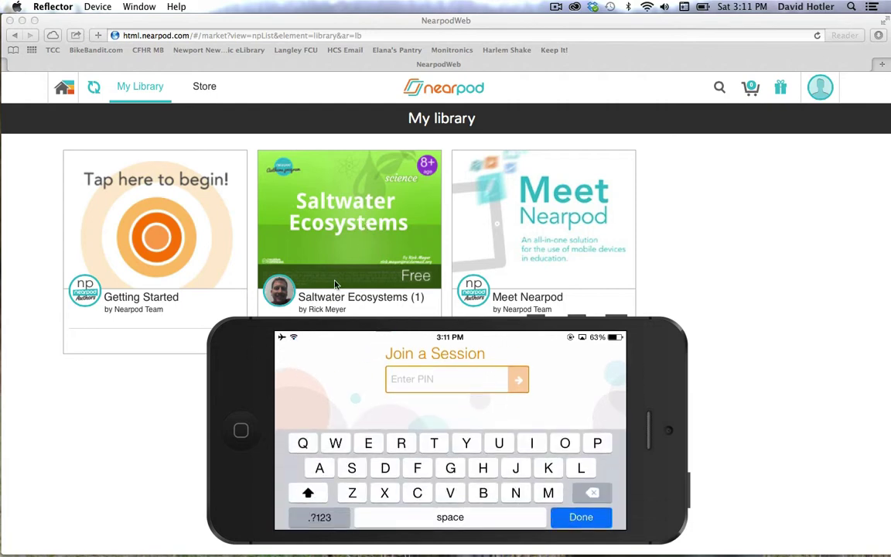
{"action": "left_click", "coordinate": [175, 392]}
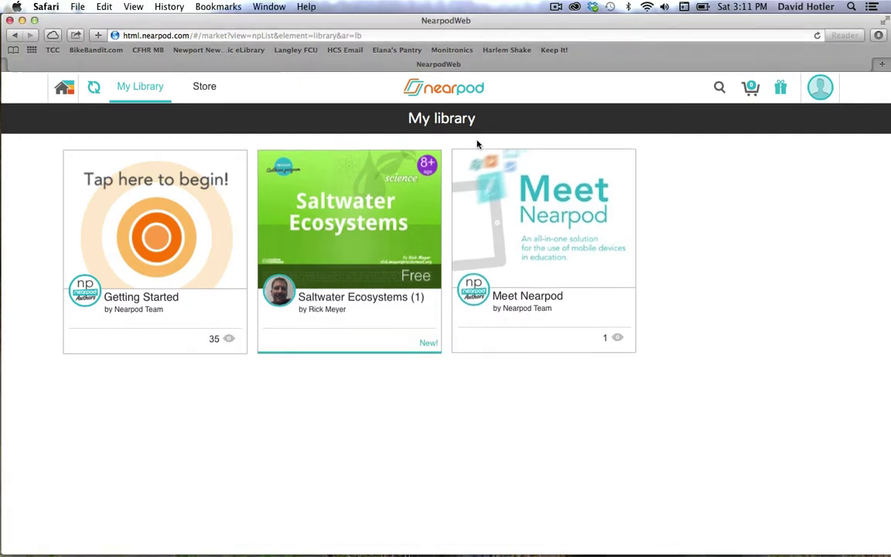
- Open the Saltwater Ecosystems (1) lesson and launch it as a live session
{"action": "left_click", "coordinate": [398, 216]}
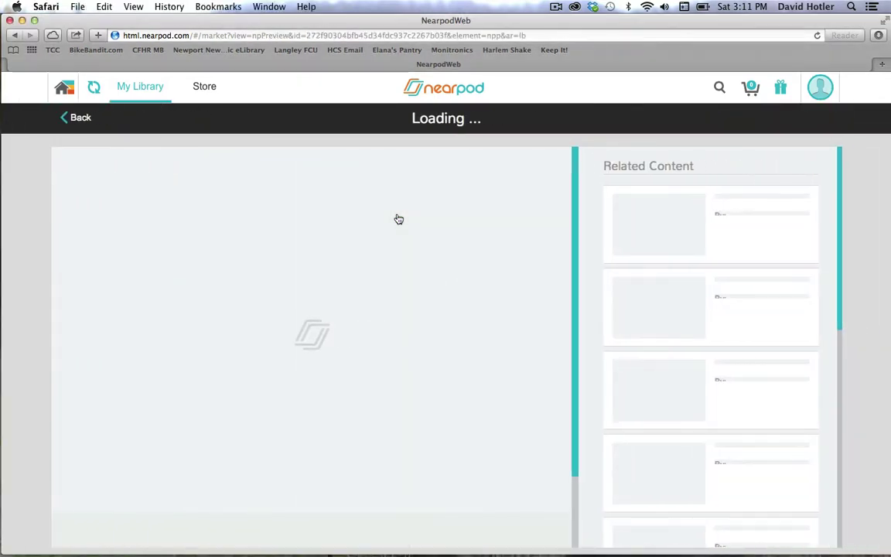
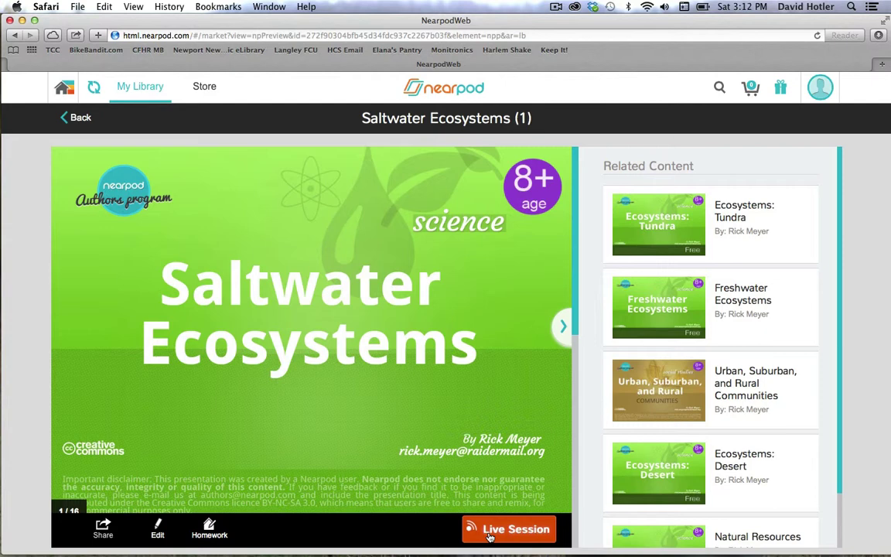
{"action": "left_click", "coordinate": [489, 534]}
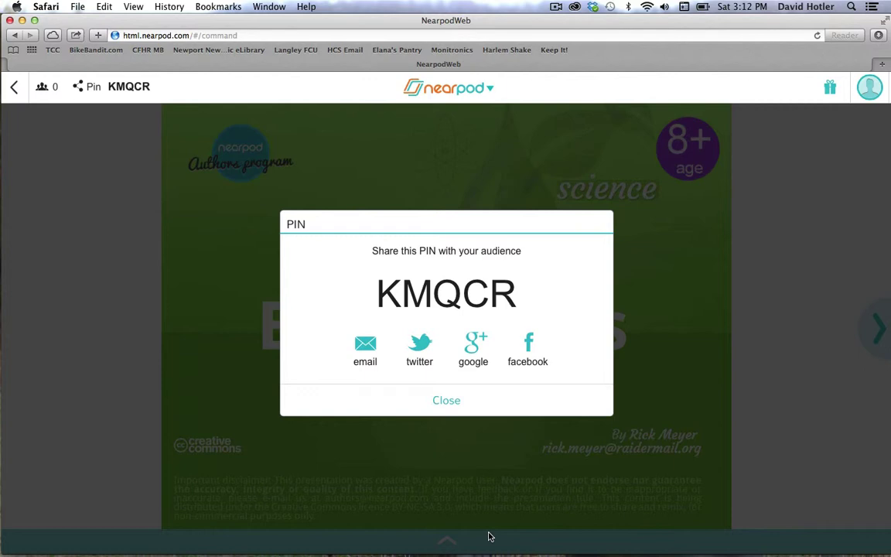
- Join the live session on the mirrored phone with the session PIN and dismiss the PIN dialog in Safari
{"action": "left_click", "coordinate": [489, 536]}
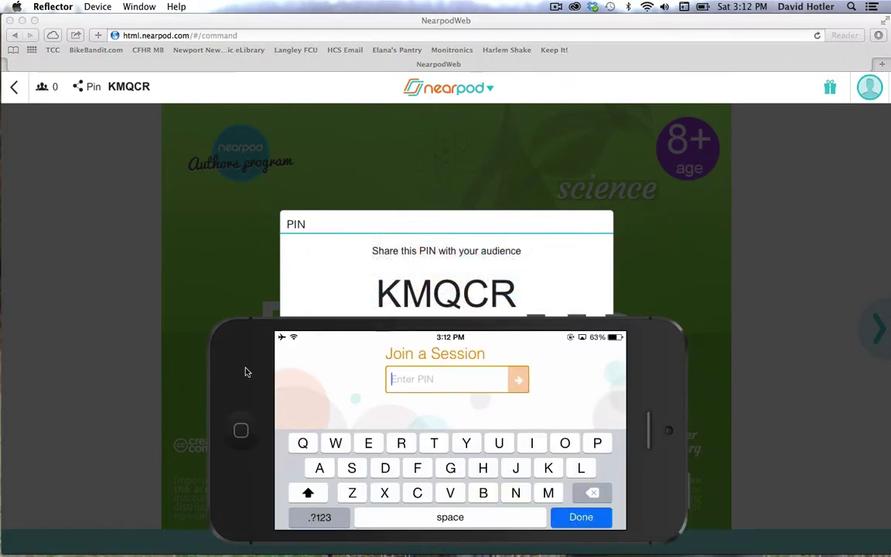
{"action": "left_click_drag", "start_coordinate": [245, 372], "coordinate": [404, 381]}
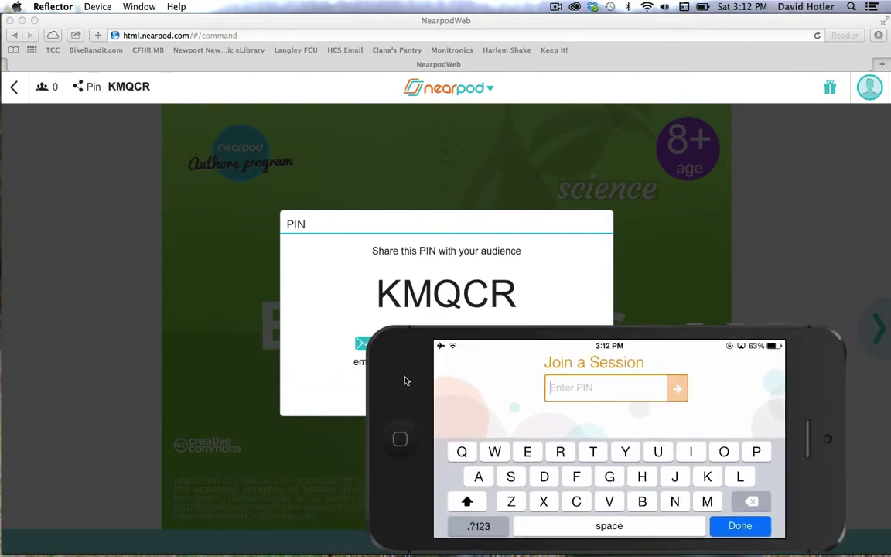
{"action": "type", "text": "KMQCR"}
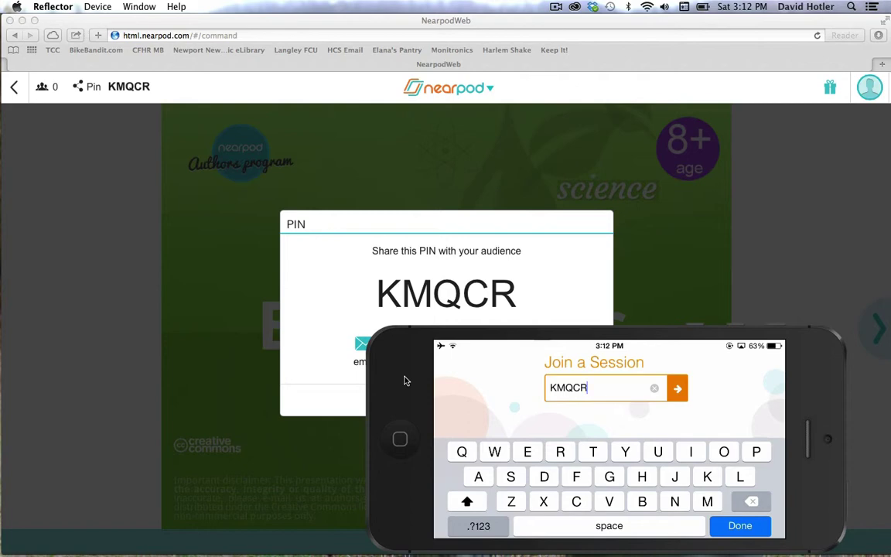
{"action": "key", "text": "Return"}
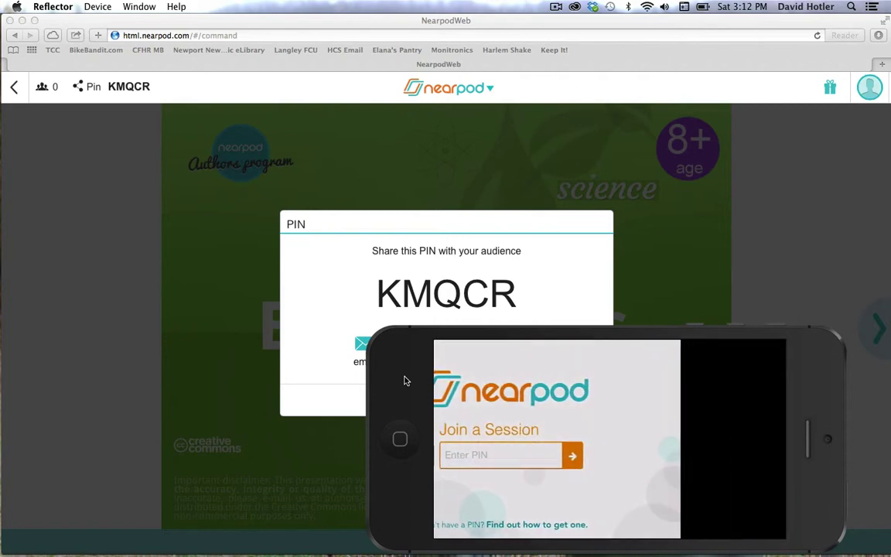
{"action": "left_click", "coordinate": [580, 285]}
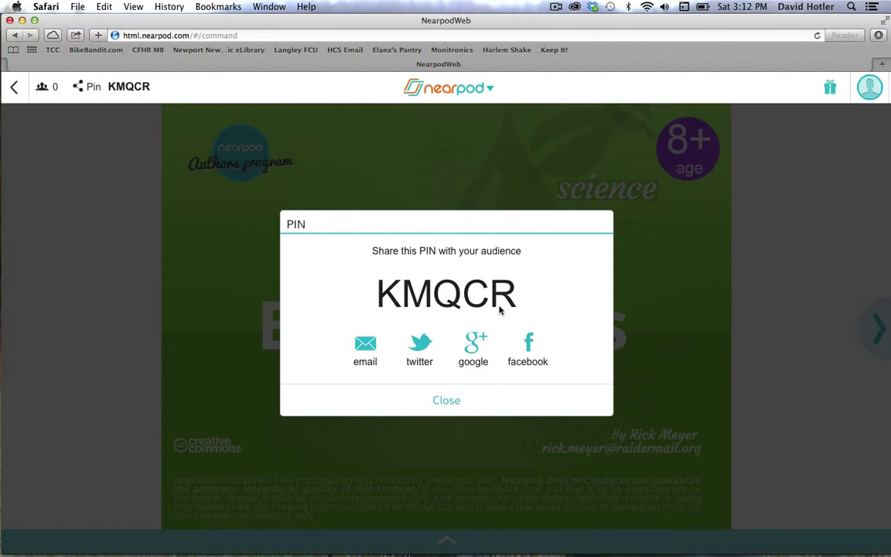
{"action": "left_click", "coordinate": [462, 402]}
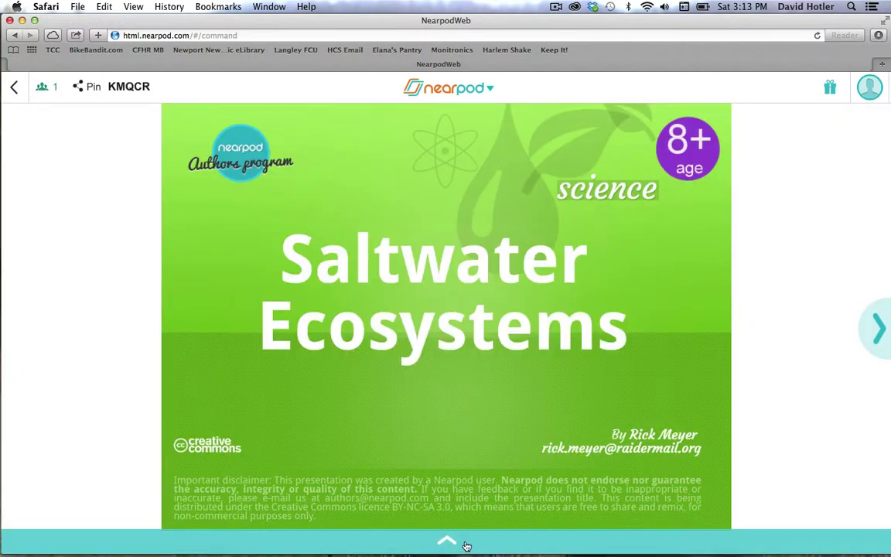
- Look through the lesson's slide thumbnails with the mirrored phone moved above them, and return to the title slide
{"action": "left_click", "coordinate": [464, 544]}
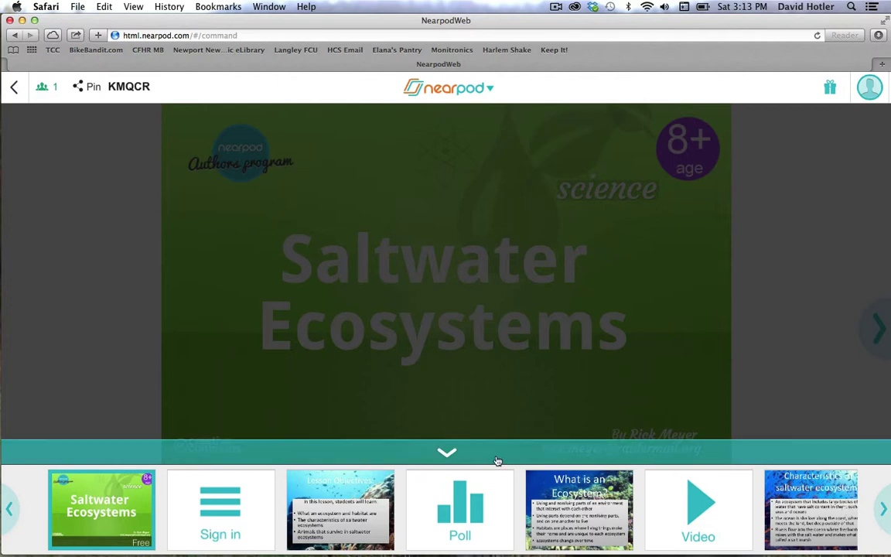
{"action": "left_click_drag", "start_coordinate": [416, 400], "coordinate": [444, 173]}
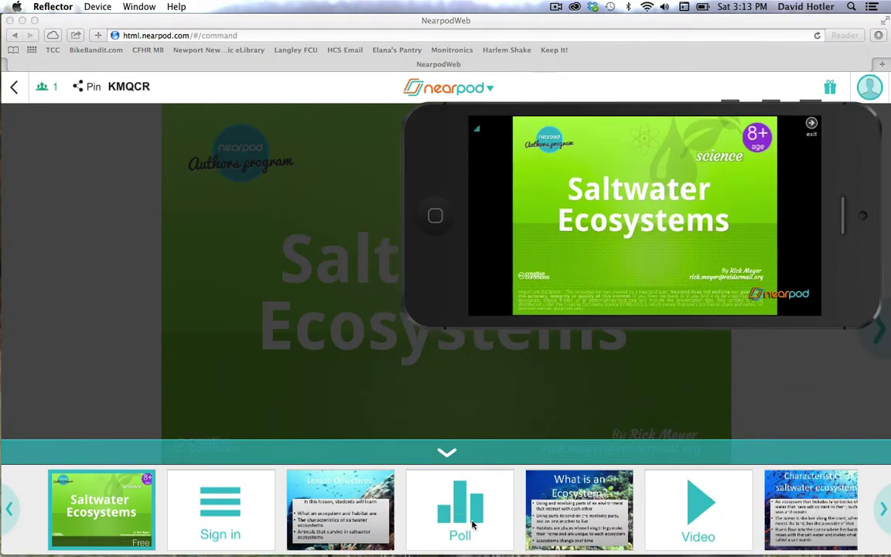
{"action": "left_click", "coordinate": [240, 501]}
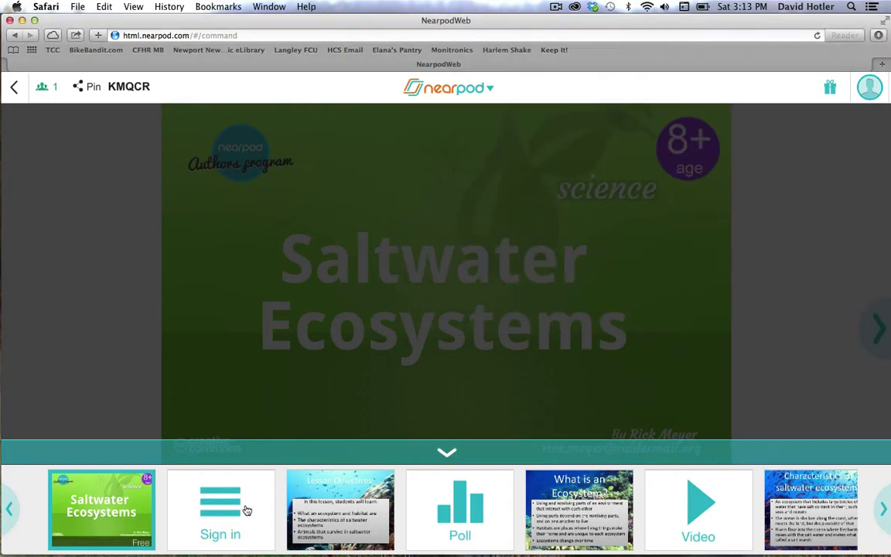
{"action": "left_click", "coordinate": [767, 334]}
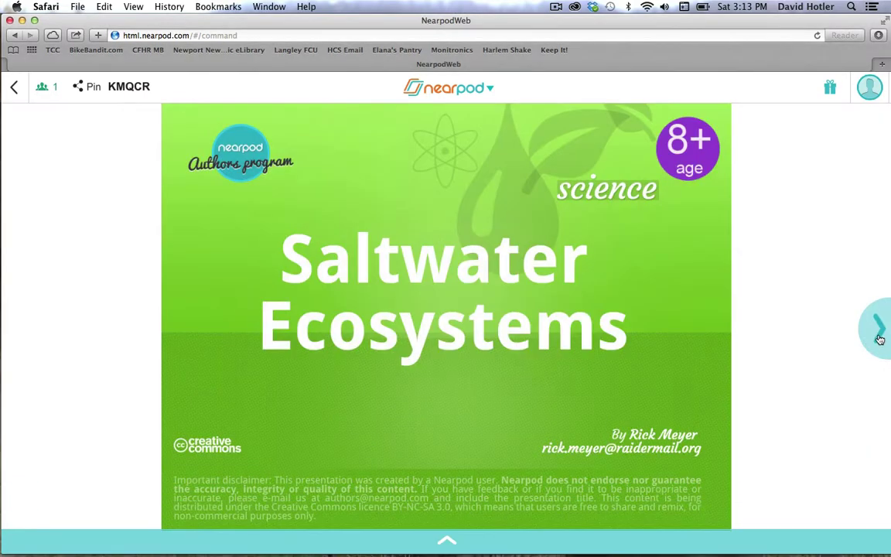
- Advance the session to the Student List sign-in slide, relaunching it once from the title slide
{"action": "left_click", "coordinate": [878, 335]}
{"action": "key", "text": "super+Tab"}
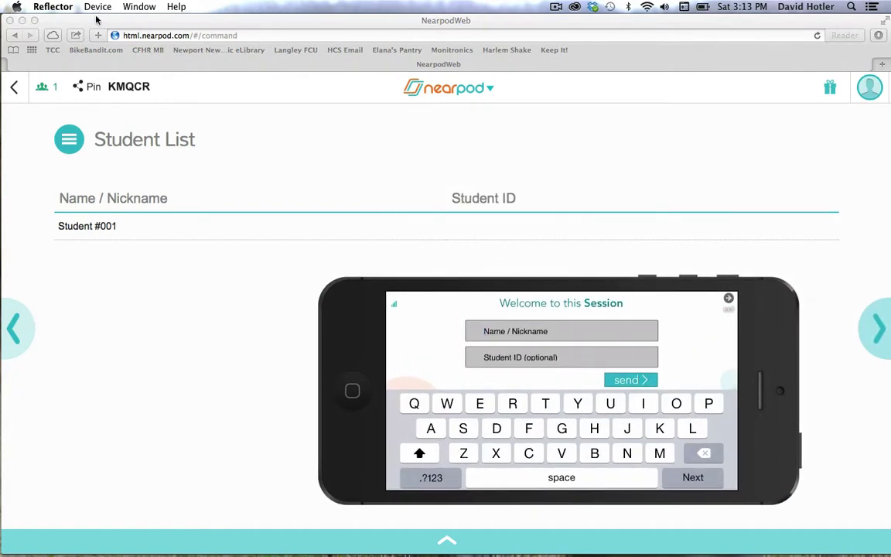
{"action": "left_click", "coordinate": [24, 332]}
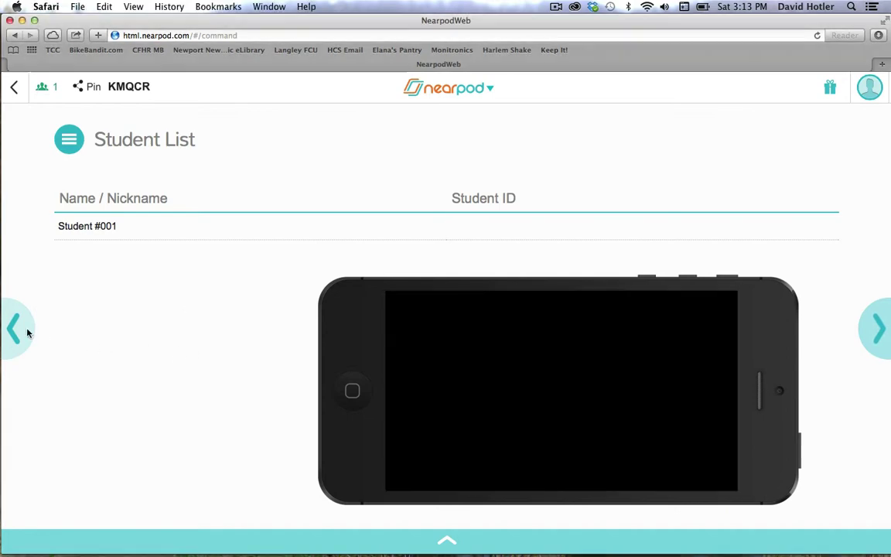
{"action": "left_click", "coordinate": [18, 337]}
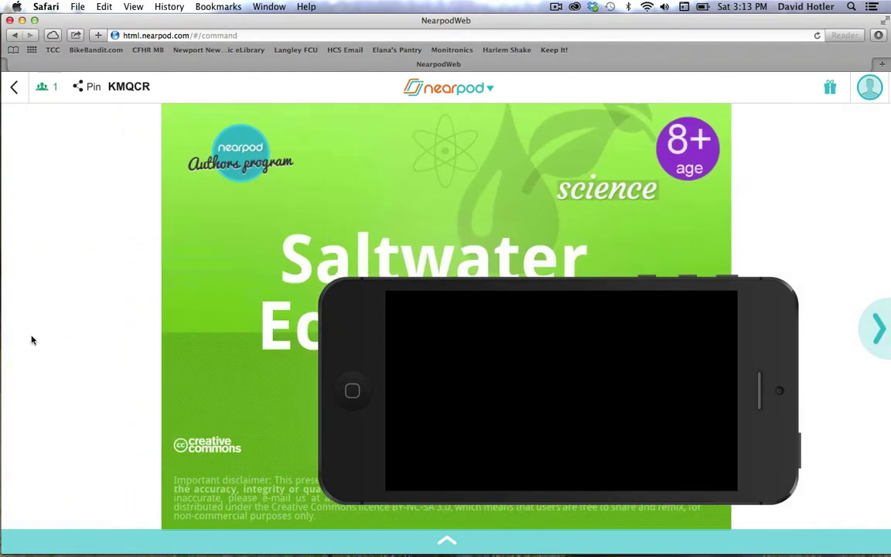
{"action": "left_click", "coordinate": [878, 332]}
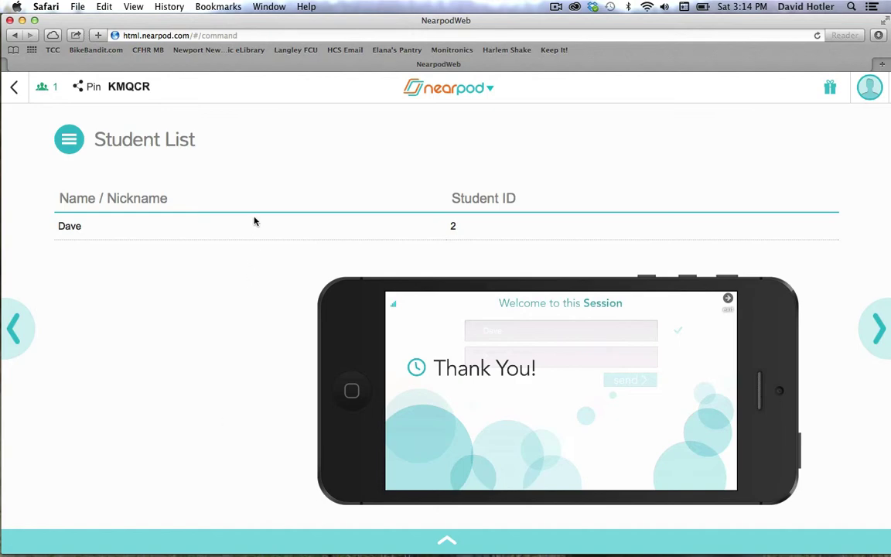
- Advance the session to the Lesson Objectives slide and move the mirrored phone off most of the bullet text
{"action": "left_click", "coordinate": [880, 339]}
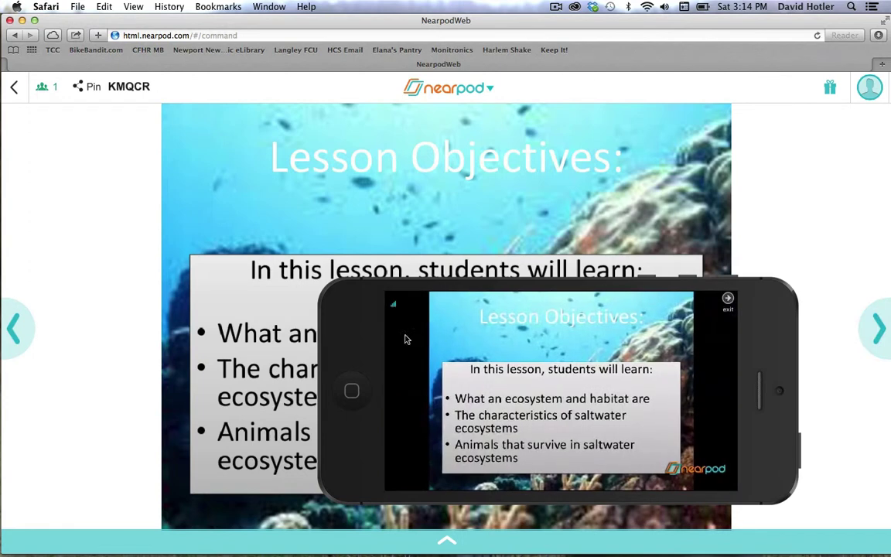
{"action": "left_click_drag", "start_coordinate": [349, 315], "coordinate": [395, 293]}
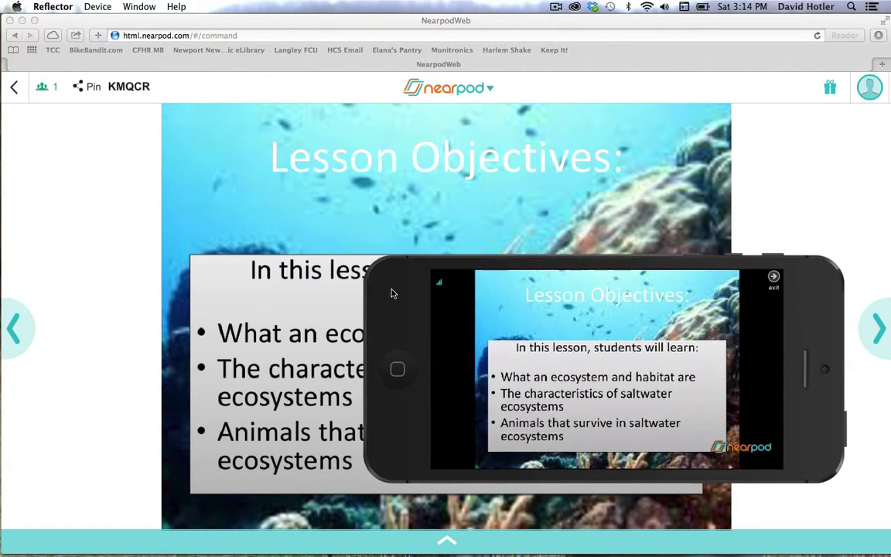
{"action": "left_click_drag", "start_coordinate": [392, 294], "coordinate": [67, 150]}
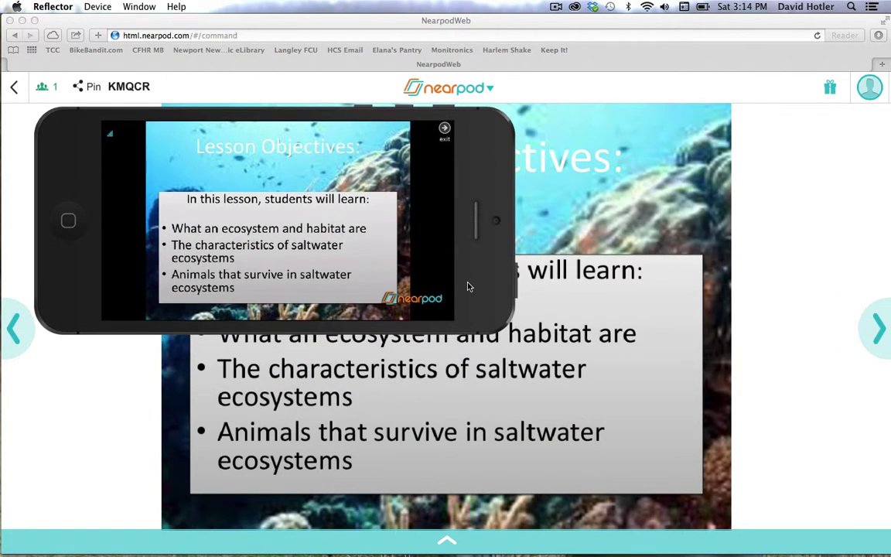
- Advance the session to the saltwater ecosystem poll and move the mirrored phone below the student results table
{"action": "left_click", "coordinate": [877, 331]}
{"action": "left_click", "coordinate": [879, 340]}
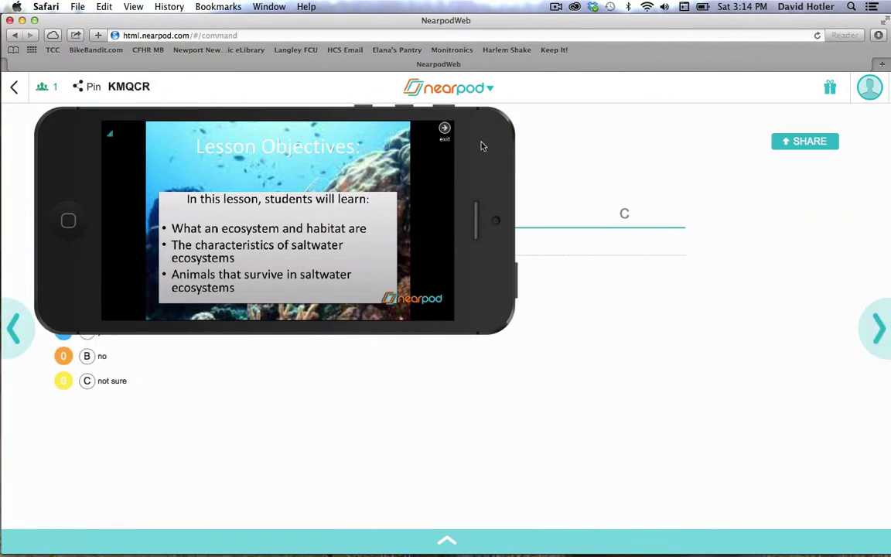
{"action": "left_click_drag", "start_coordinate": [442, 130], "coordinate": [761, 315]}
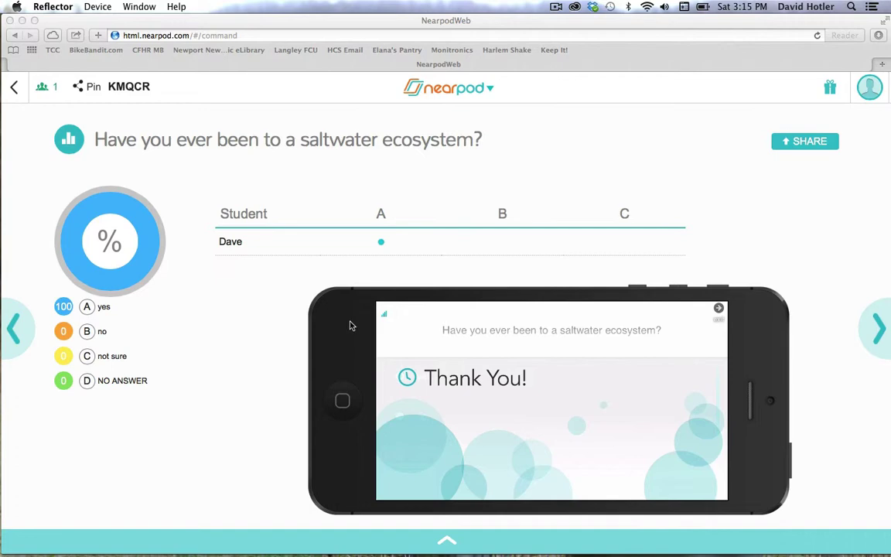
- Share the poll results with the students' devices and stop sharing them
{"action": "left_click", "coordinate": [809, 144]}
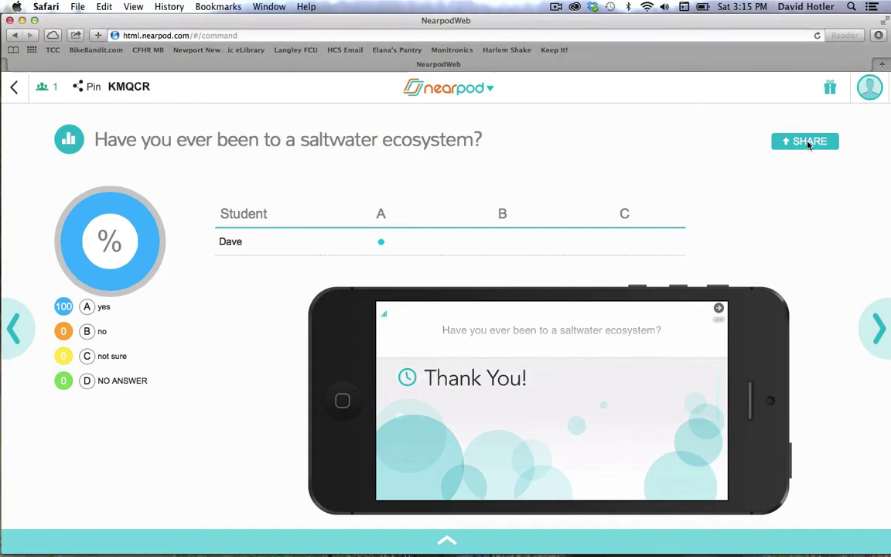
{"action": "left_click", "coordinate": [804, 146]}
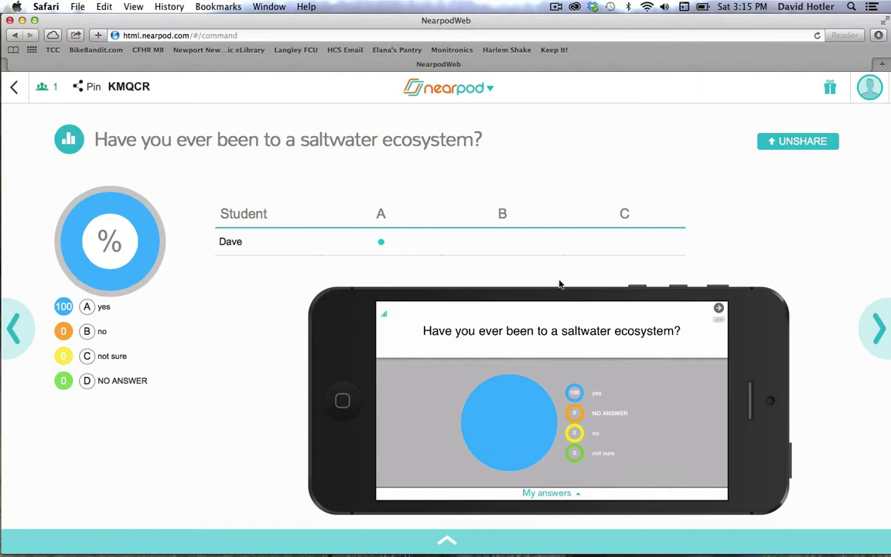
{"action": "left_click", "coordinate": [789, 142]}
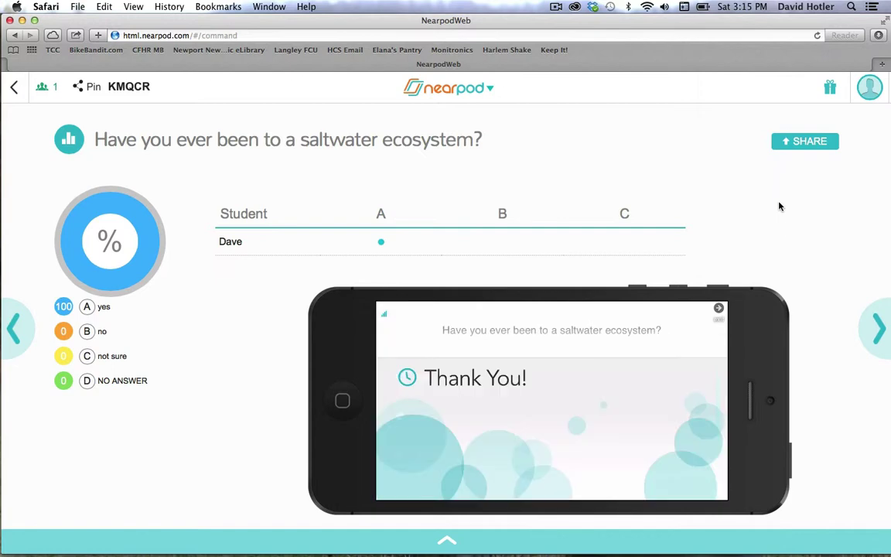
- Advance the session to the "What is an Ecosystem?" slide and shift the mirrored phone aside over it
{"action": "left_click", "coordinate": [876, 339]}
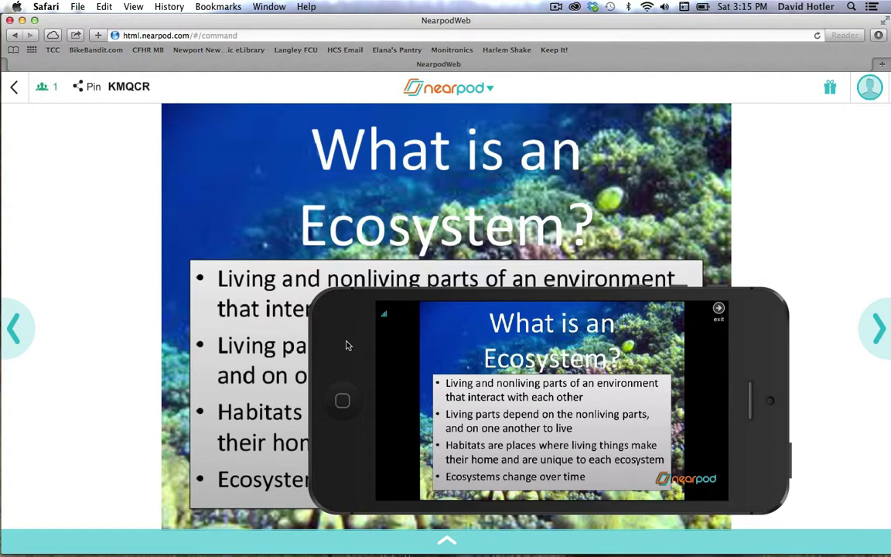
{"action": "left_click", "coordinate": [346, 345]}
{"action": "left_click_drag", "start_coordinate": [345, 345], "coordinate": [113, 252]}
- Advance the session to the video slide and move the mirrored phone away from the centre of the playing video
{"action": "left_click", "coordinate": [783, 305]}
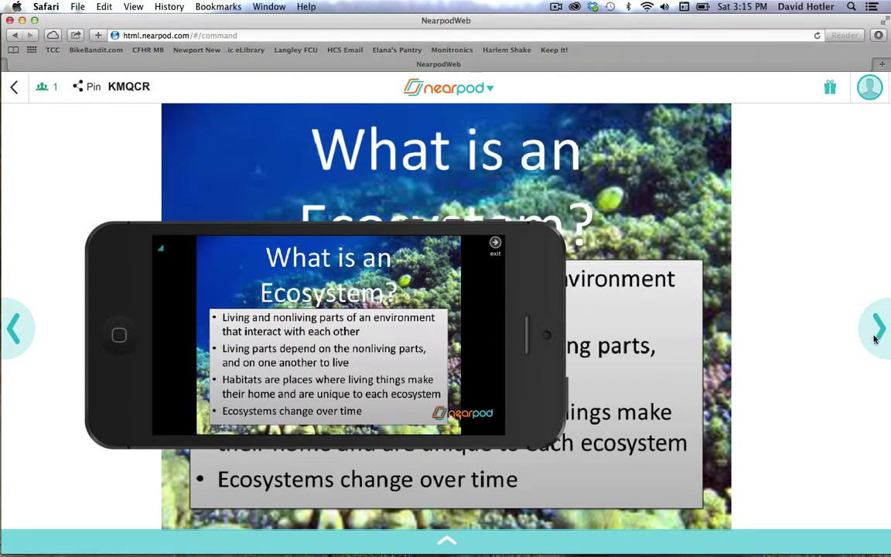
{"action": "left_click", "coordinate": [877, 328]}
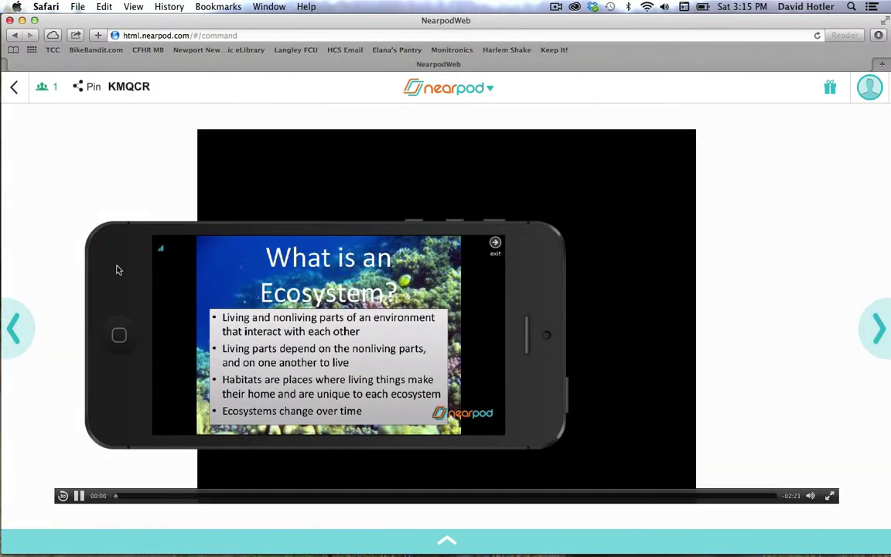
{"action": "left_click_drag", "start_coordinate": [121, 273], "coordinate": [444, 323]}
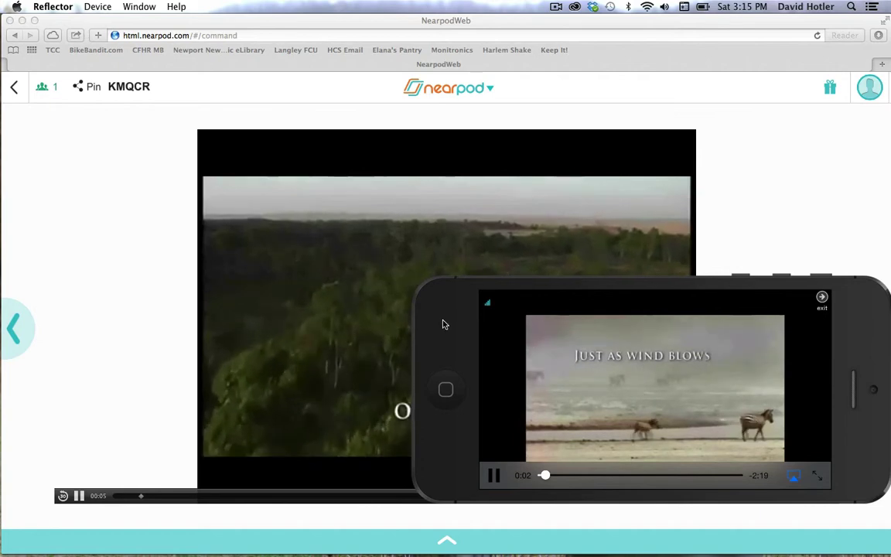
- Move the mirrored phone over the upper part of the video slide and pause the video in both the teacher and student views
{"action": "left_click_drag", "start_coordinate": [445, 324], "coordinate": [136, 209]}
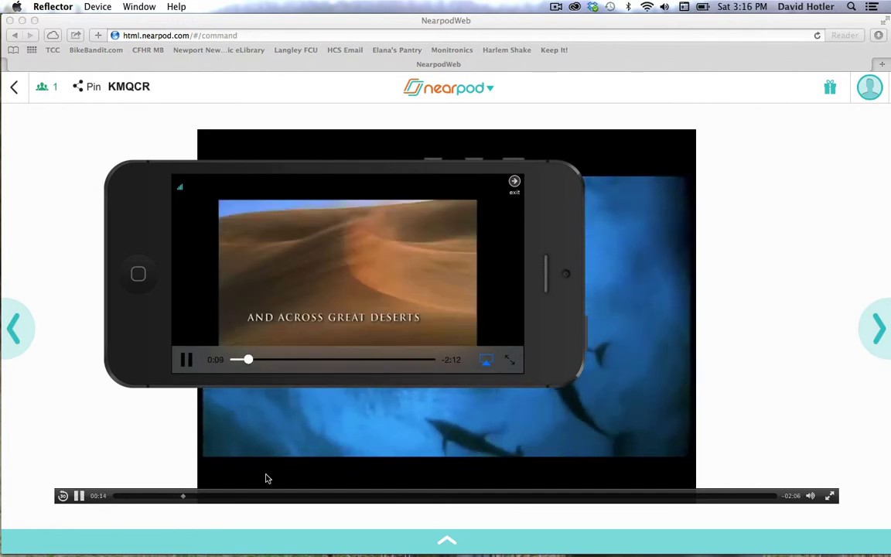
{"action": "left_click", "coordinate": [79, 496]}
{"action": "left_click", "coordinate": [79, 496]}
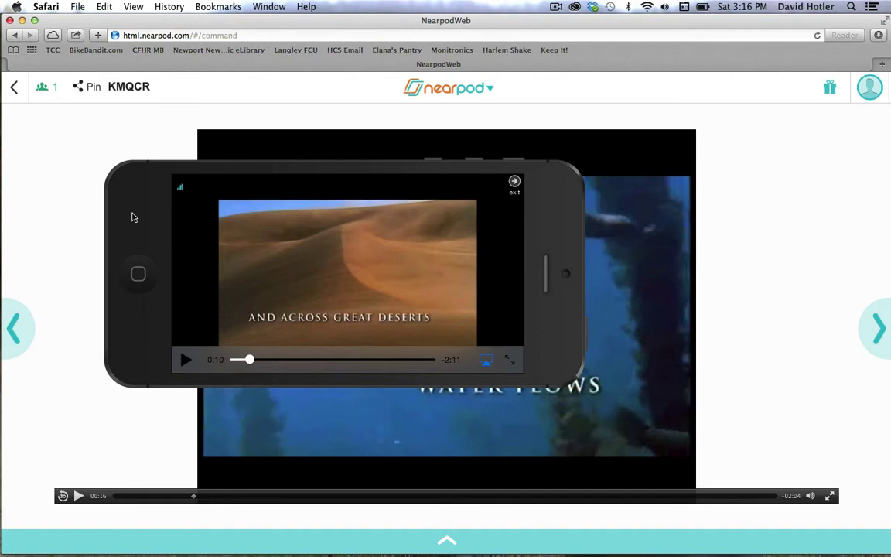
{"action": "key", "text": "space"}
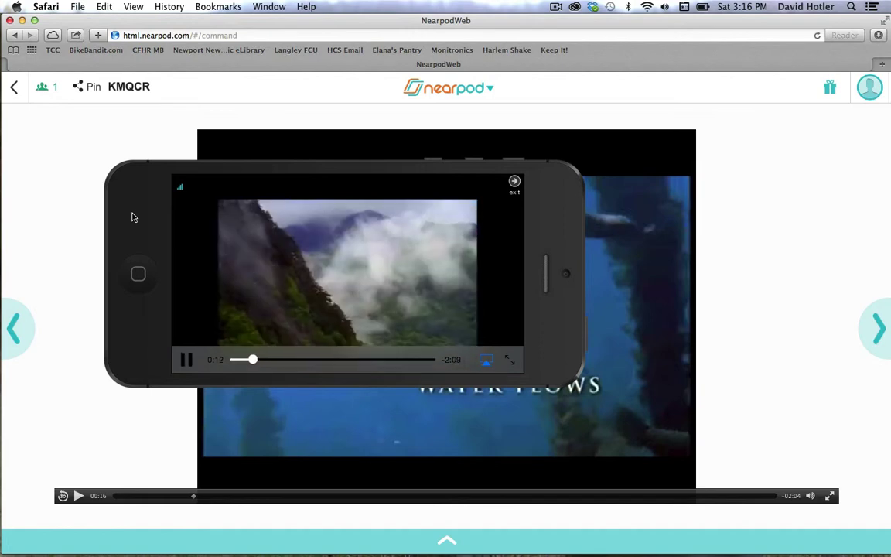
{"action": "key", "text": "space"}
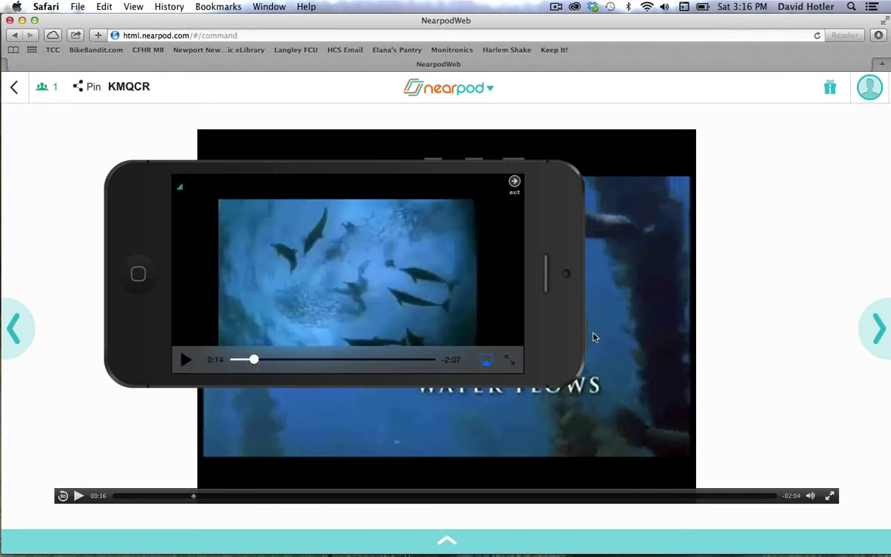
- Advance the session past the "Characteristics of saltwater ecosystems" slide to the open-ended question on ecosystem size, placing the mirrored phone below the answers
{"action": "left_click", "coordinate": [879, 333]}
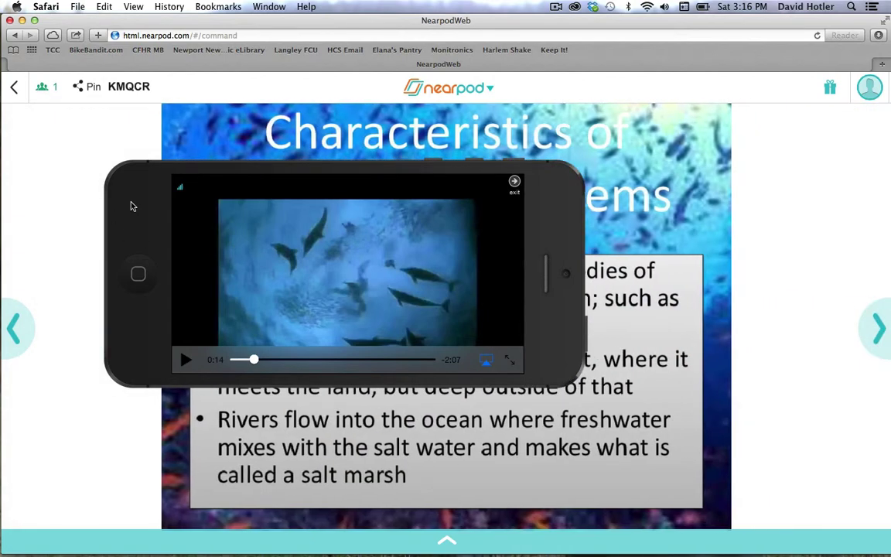
{"action": "left_click_drag", "start_coordinate": [131, 206], "coordinate": [62, 160]}
{"action": "left_click", "coordinate": [874, 337]}
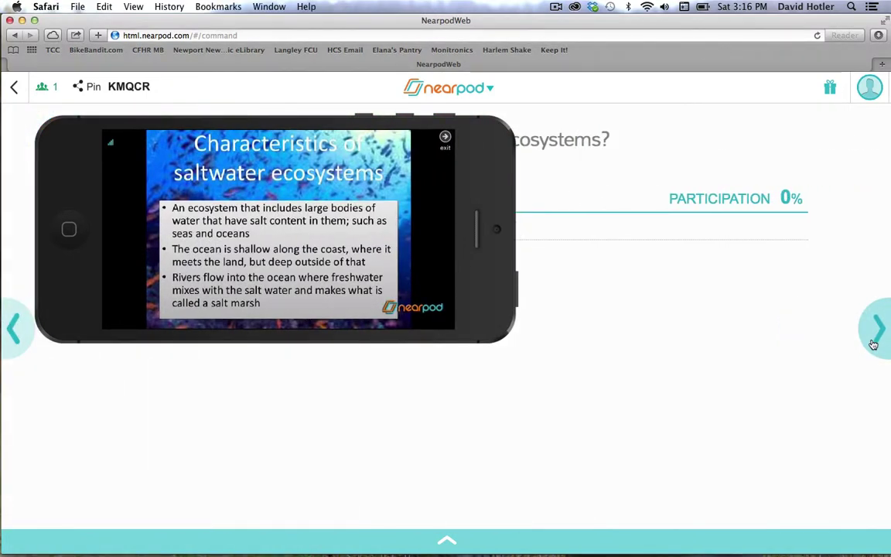
{"action": "left_click_drag", "start_coordinate": [483, 158], "coordinate": [683, 329]}
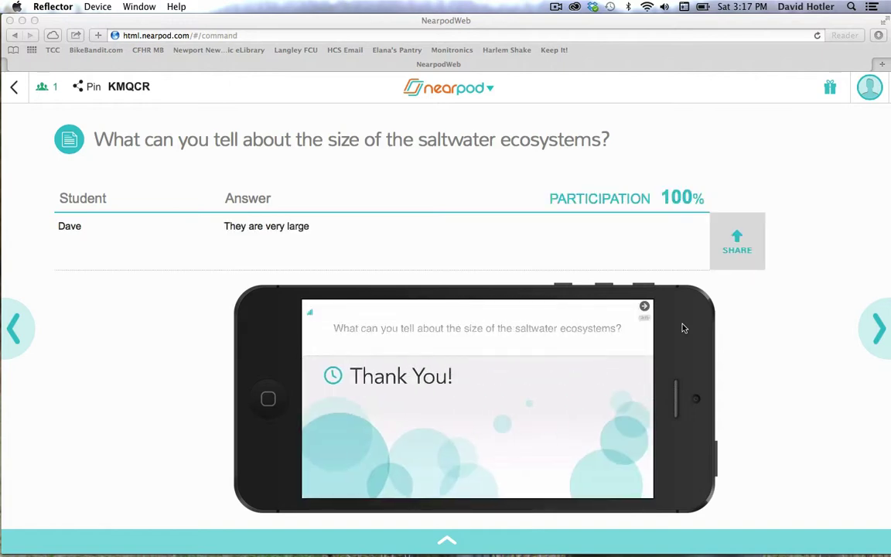
- Share the student's answer about the size of saltwater ecosystems with the class devices and stop sharing it
{"action": "left_click", "coordinate": [758, 285]}
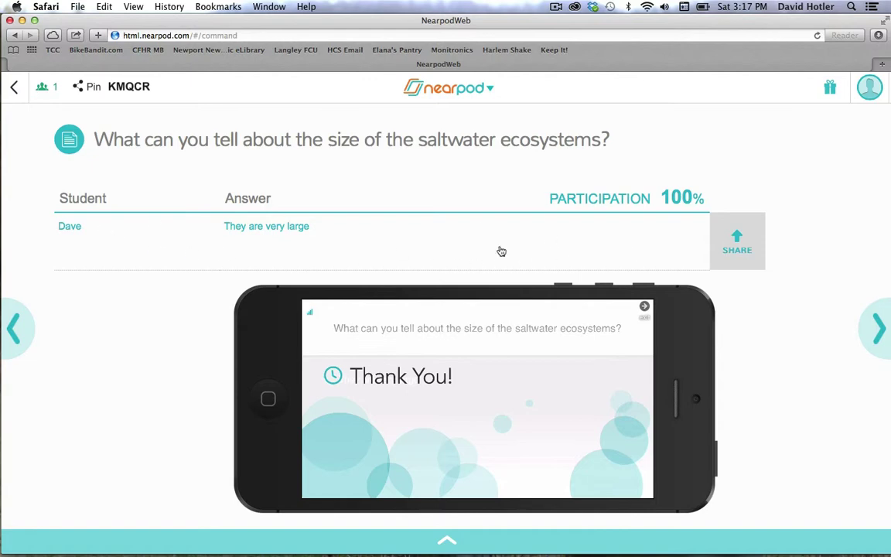
{"action": "left_click", "coordinate": [759, 255]}
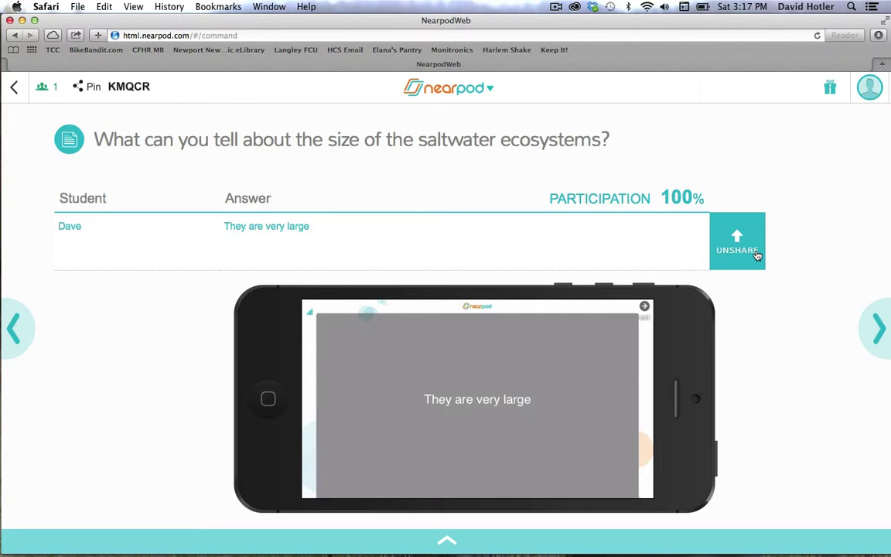
{"action": "left_click", "coordinate": [758, 255]}
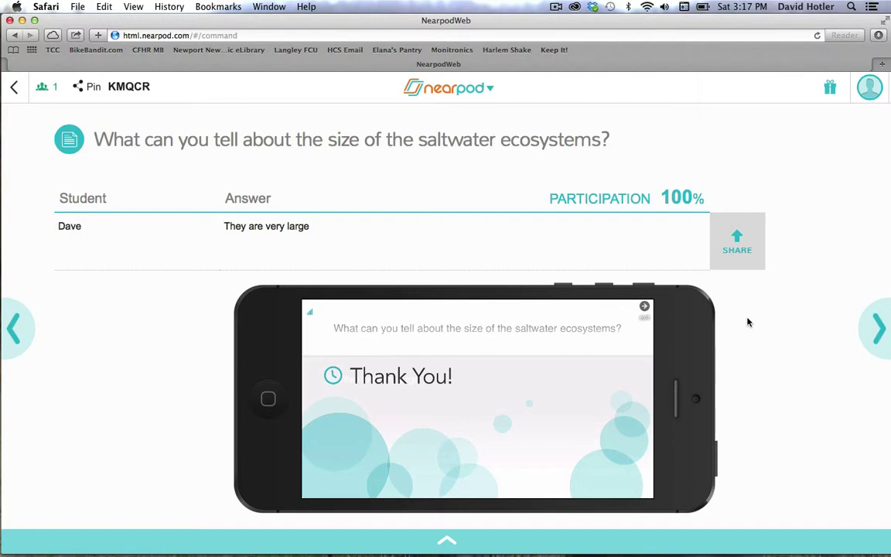
- Advance the session to the "Animals of the saltwater ecosystems" slide and move the mirrored phone to its upper part
{"action": "left_click", "coordinate": [877, 338]}
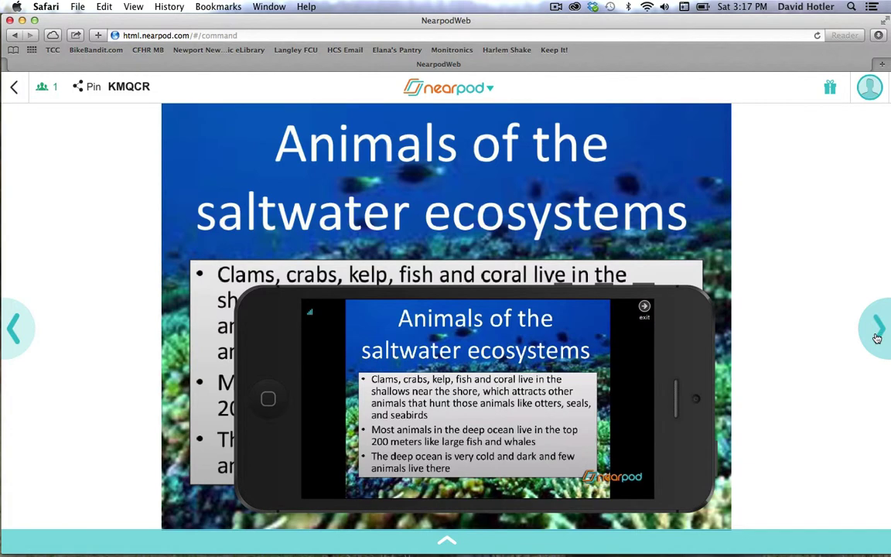
{"action": "left_click_drag", "start_coordinate": [689, 327], "coordinate": [810, 347]}
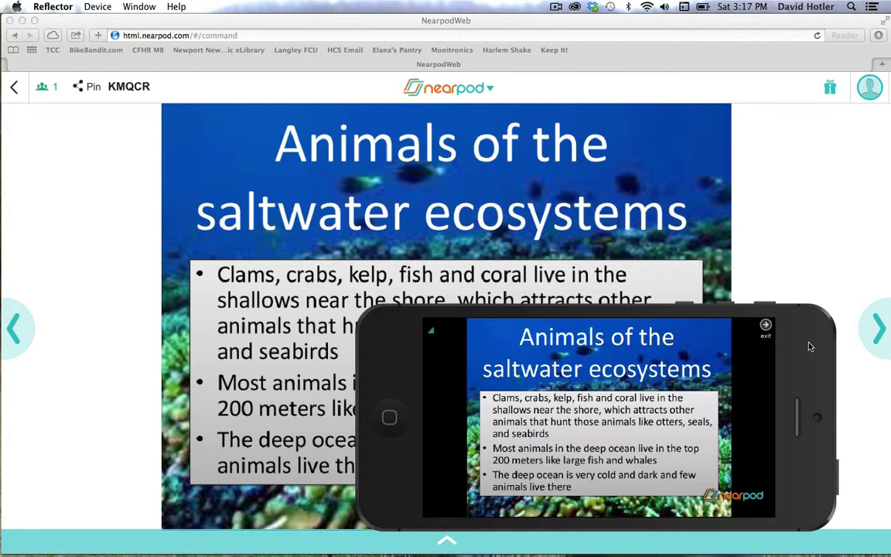
{"action": "left_click_drag", "start_coordinate": [811, 346], "coordinate": [792, 192]}
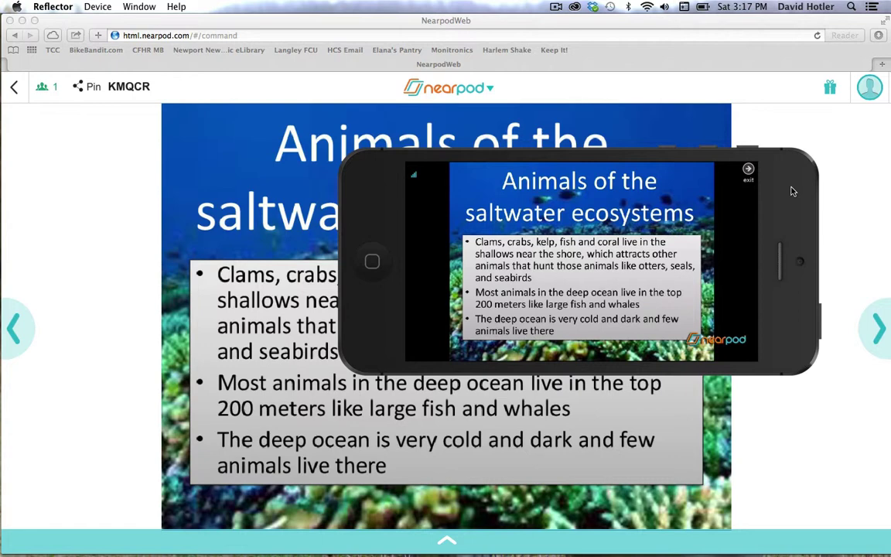
- Reveal the strip of lesson slide thumbnails to examine the neighbouring slides and activities, and collapse it
{"action": "left_click", "coordinate": [447, 540]}
{"action": "left_click", "coordinate": [447, 541]}
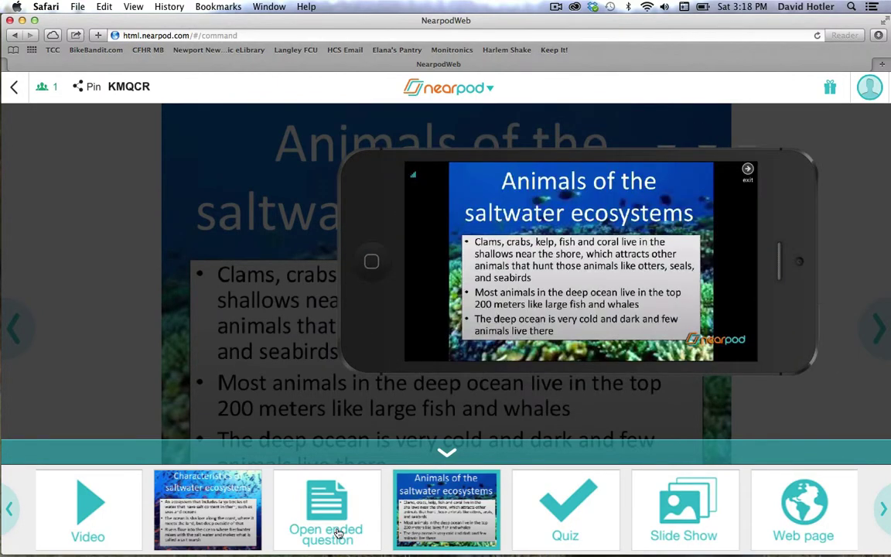
{"action": "left_click", "coordinate": [477, 457]}
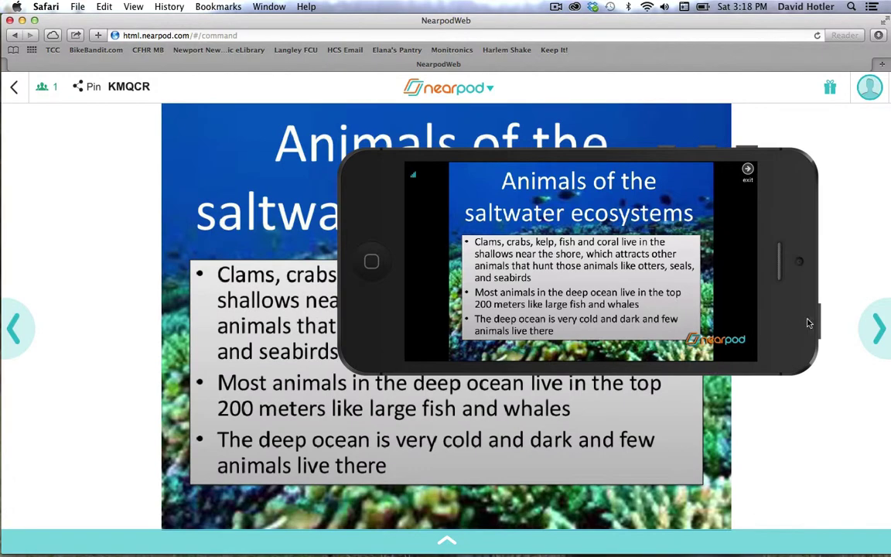
- Advance the session to the question "Where do most animals in the ocean live?" and place the mirrored phone below the student results
{"action": "left_click_drag", "start_coordinate": [696, 321], "coordinate": [597, 416]}
{"action": "left_click", "coordinate": [878, 334]}
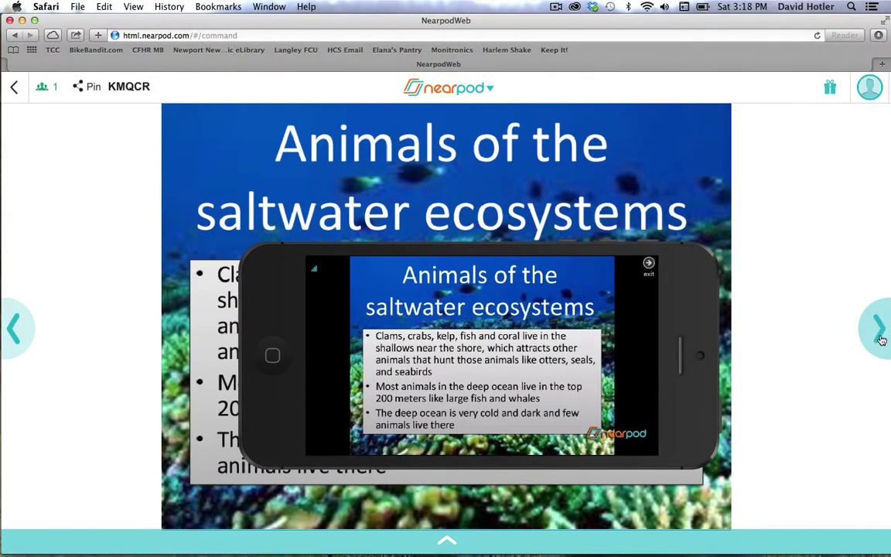
{"action": "left_click", "coordinate": [879, 334]}
{"action": "left_click_drag", "start_coordinate": [706, 371], "coordinate": [730, 434]}
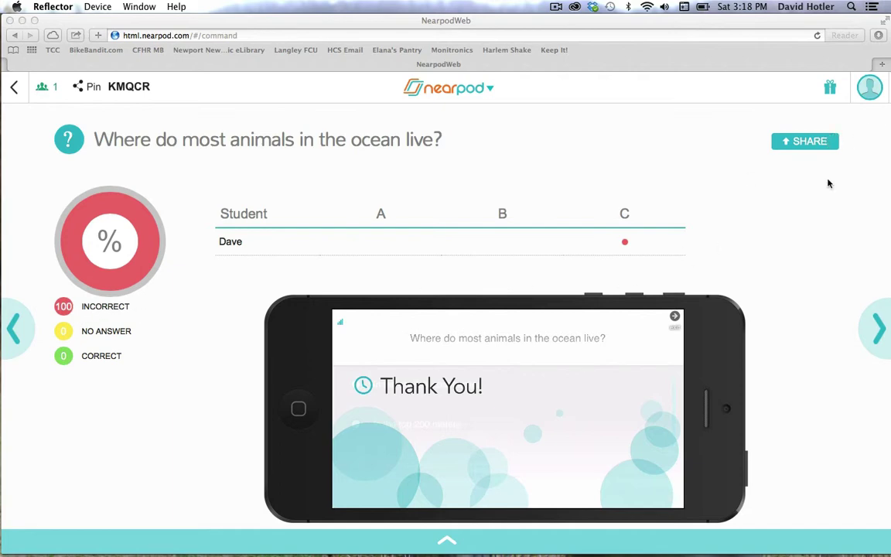
- Advance the session through the image slide show to the Underwater Canyon web page activity, repositioning the mirrored phone on each
{"action": "left_click", "coordinate": [885, 332]}
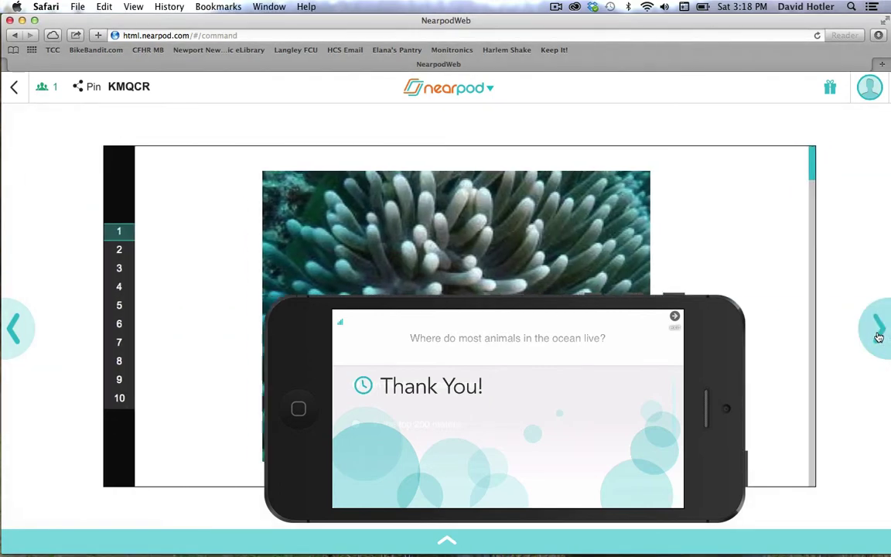
{"action": "left_click_drag", "start_coordinate": [290, 332], "coordinate": [403, 140]}
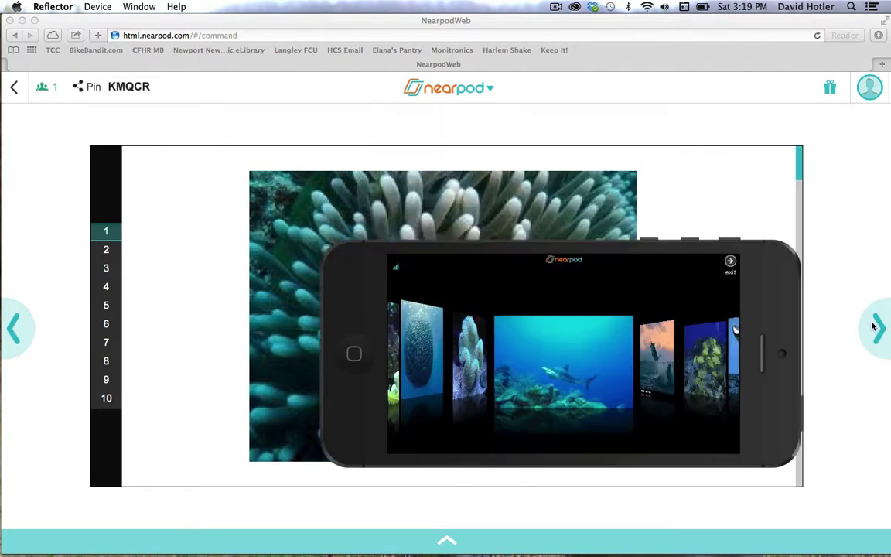
{"action": "left_click", "coordinate": [876, 327]}
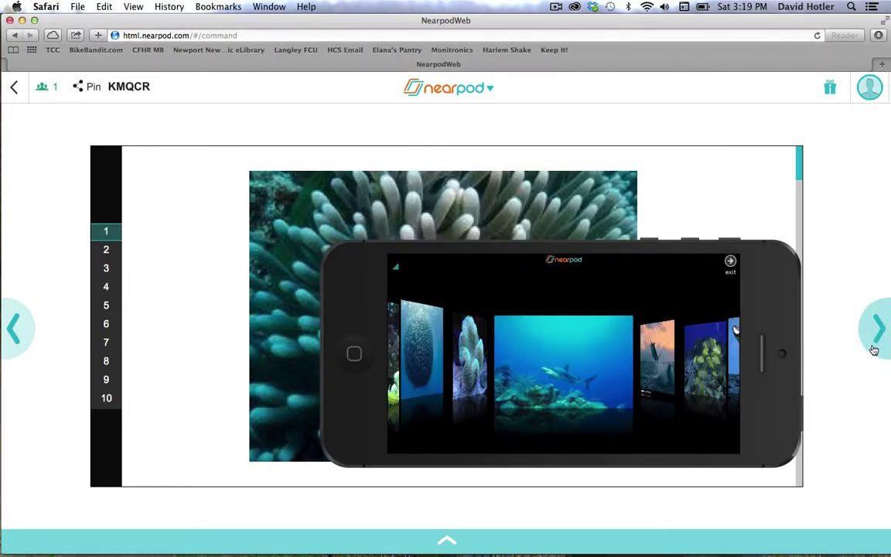
{"action": "left_click_drag", "start_coordinate": [759, 288], "coordinate": [655, 447]}
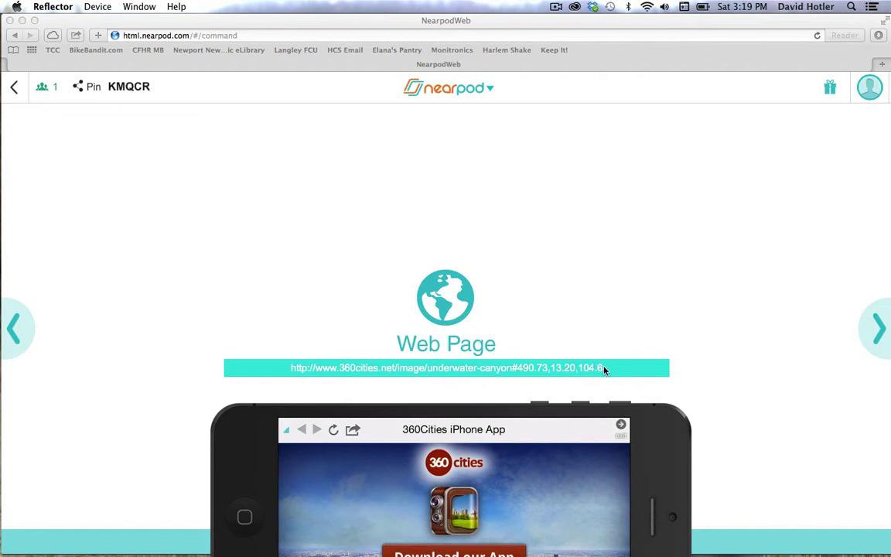
{"action": "left_click_drag", "start_coordinate": [659, 441], "coordinate": [739, 174]}
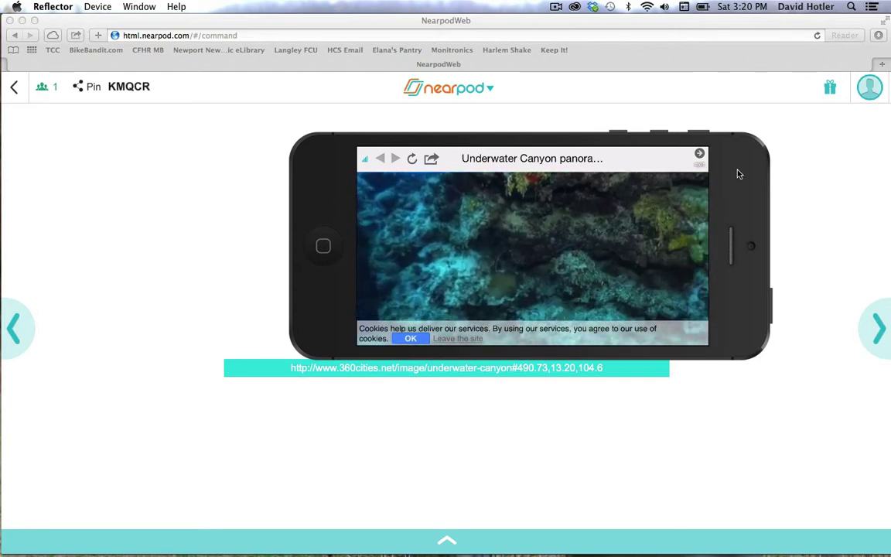
- Advance the session to the one-word coral reef question, place the mirrored phone below the answer table and submit "Dark" as the student
{"action": "left_click", "coordinate": [874, 338]}
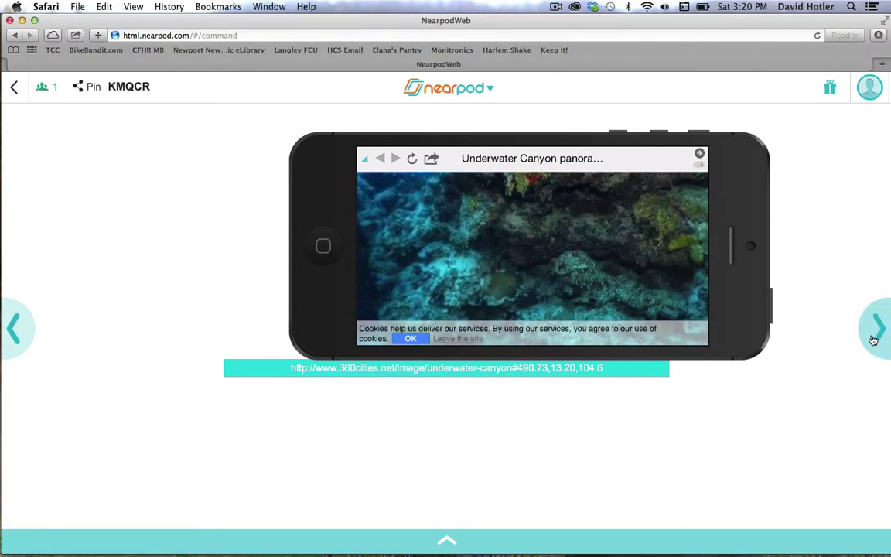
{"action": "left_click", "coordinate": [874, 338]}
{"action": "left_click_drag", "start_coordinate": [746, 184], "coordinate": [658, 325]}
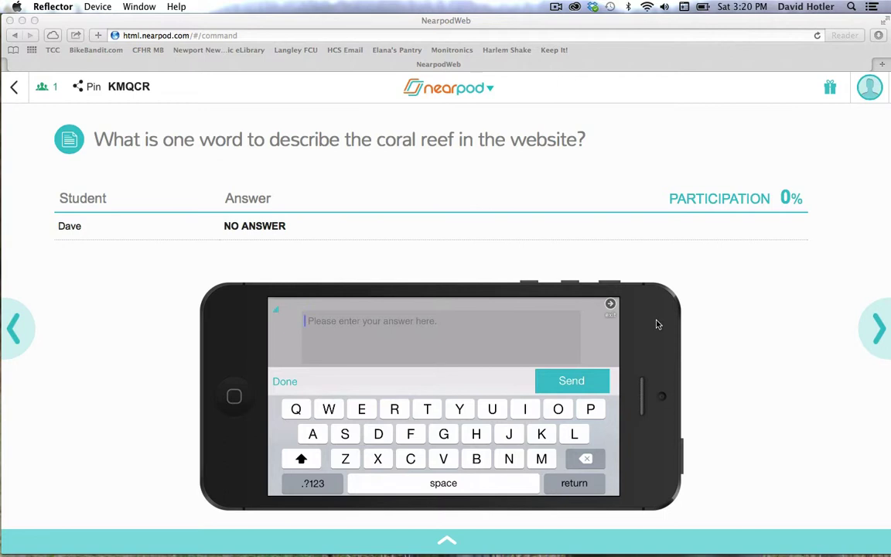
{"action": "type", "text": "Dark"}
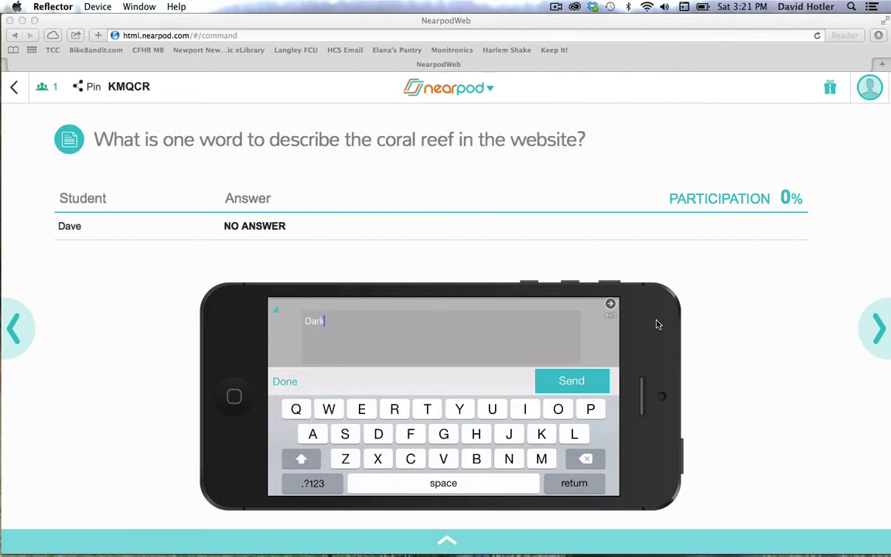
{"action": "key", "text": "Return"}
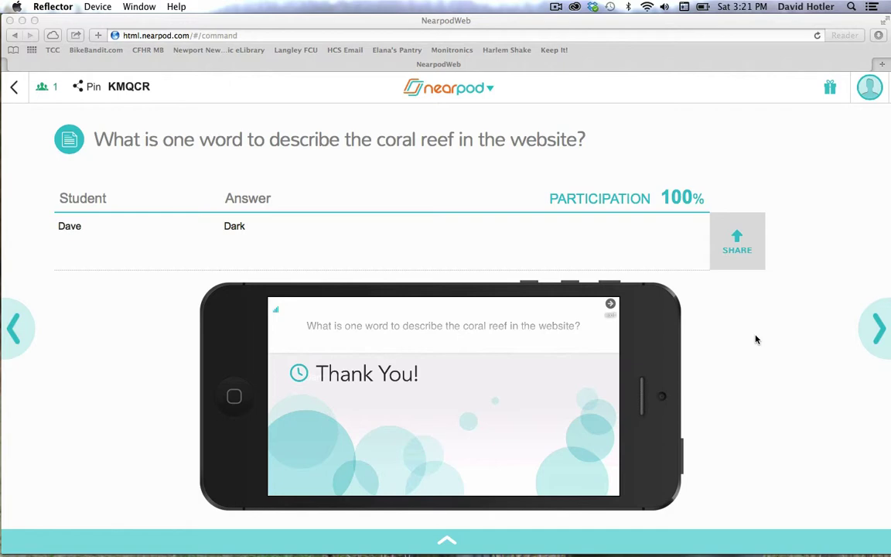
- Advance the session past the Review slide to the Saltwater Ecosystems quiz and place the mirrored phone below the score table
{"action": "left_click", "coordinate": [868, 336]}
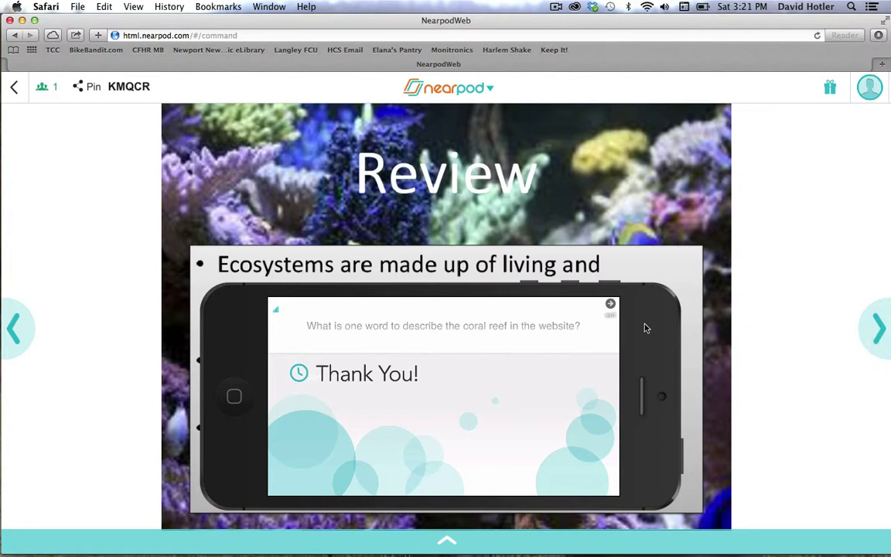
{"action": "left_click_drag", "start_coordinate": [645, 328], "coordinate": [769, 178]}
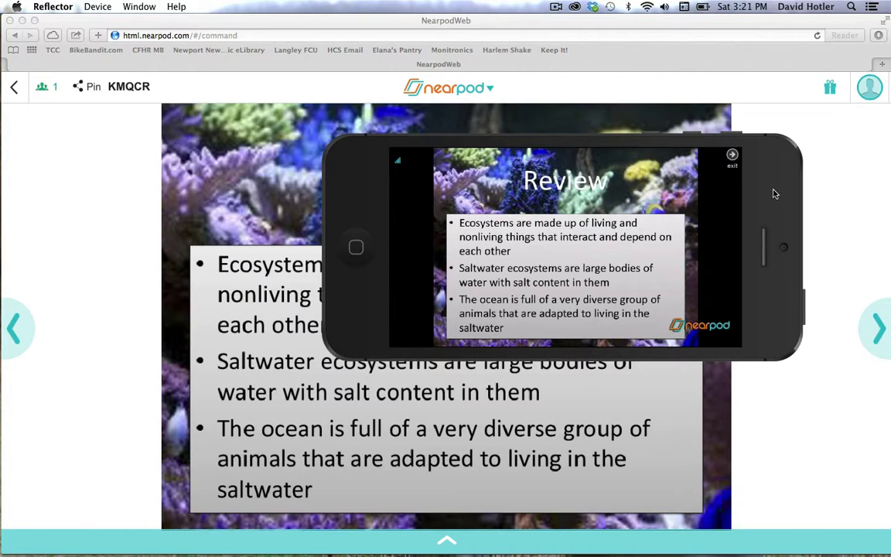
{"action": "left_click", "coordinate": [876, 331]}
{"action": "left_click", "coordinate": [875, 329]}
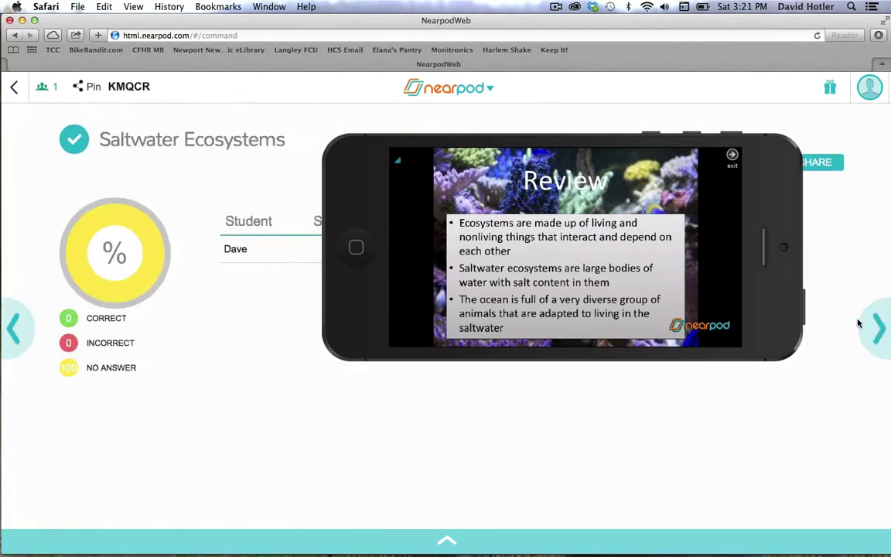
{"action": "left_click_drag", "start_coordinate": [788, 191], "coordinate": [681, 345]}
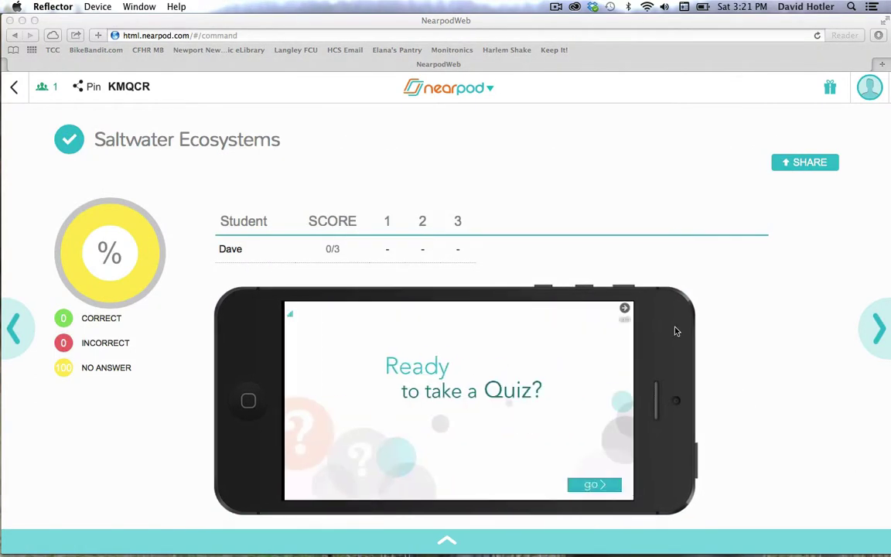
- Leave the live presentation from the quiz and return to the lesson library
{"action": "left_click", "coordinate": [15, 90]}
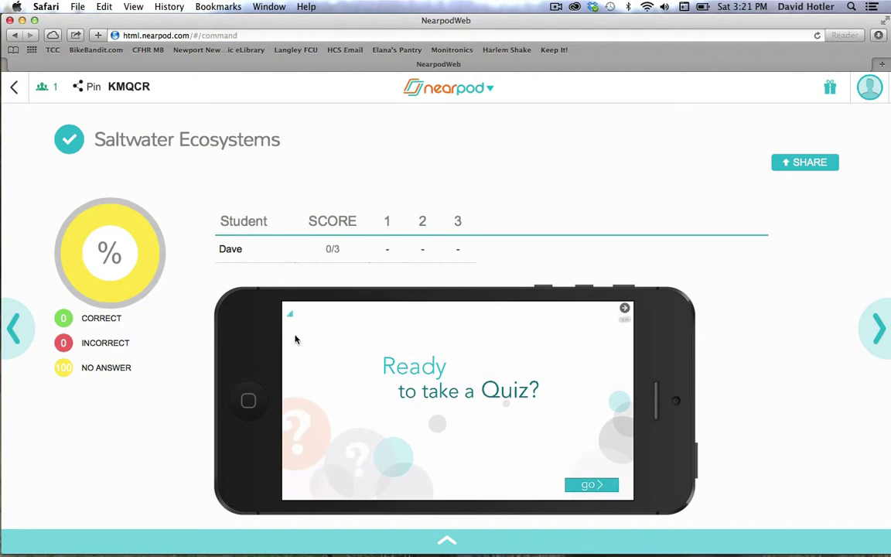
{"action": "left_click", "coordinate": [264, 340]}
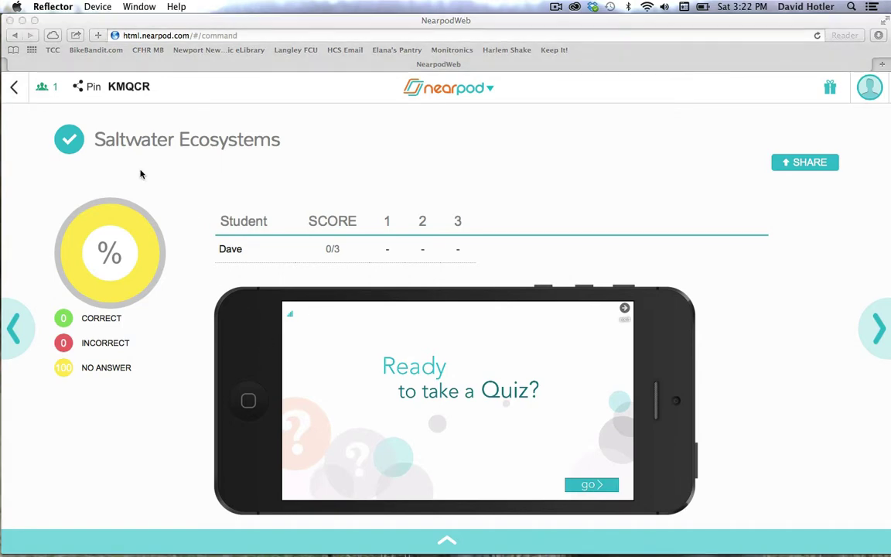
{"action": "left_click", "coordinate": [19, 130]}
{"action": "left_click", "coordinate": [15, 89]}
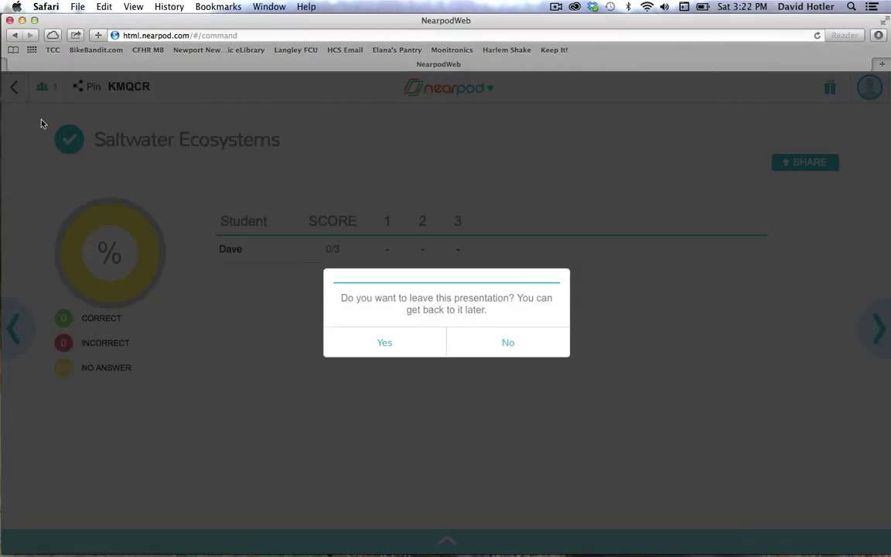
{"action": "left_click", "coordinate": [407, 346]}
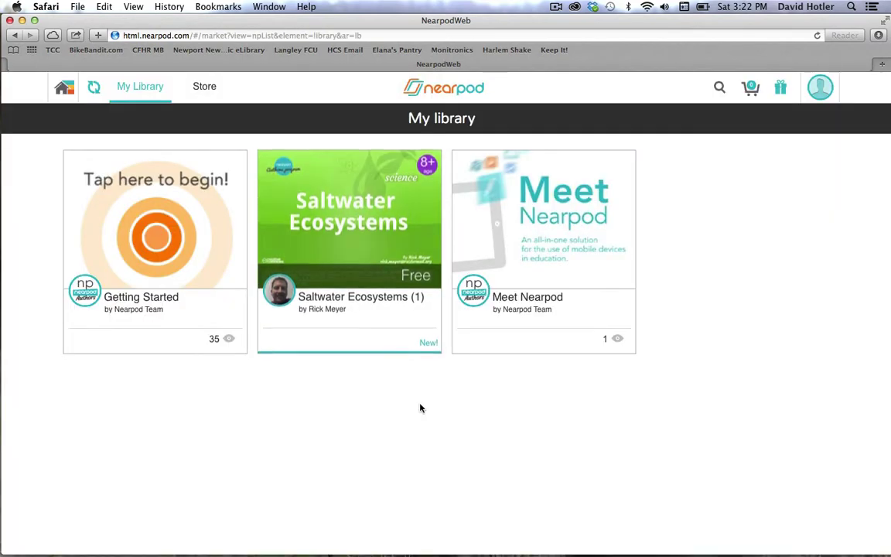
- Generate a homework PIN for the "Saltwater Ecosystems (1)" lesson using the free trial and return to the home page
{"action": "left_click", "coordinate": [366, 316]}
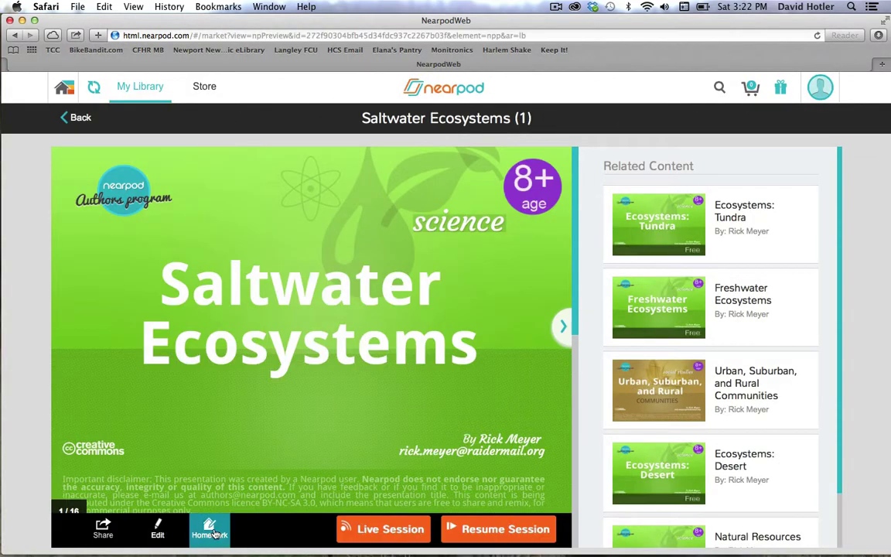
{"action": "left_click", "coordinate": [211, 532]}
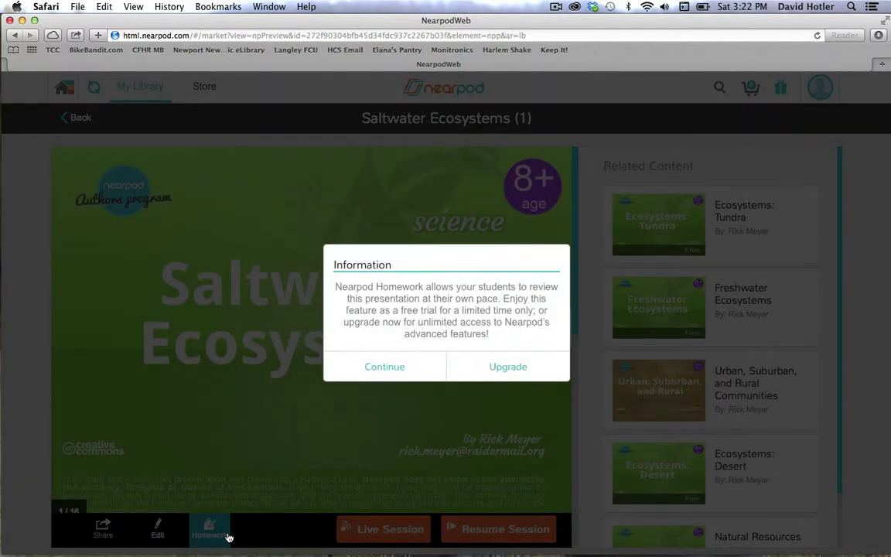
{"action": "left_click", "coordinate": [391, 369]}
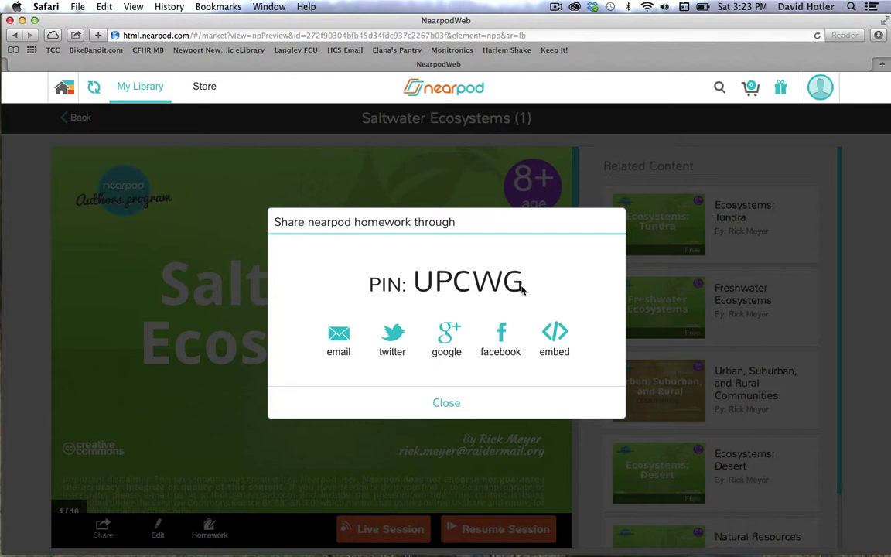
{"action": "left_click", "coordinate": [446, 402]}
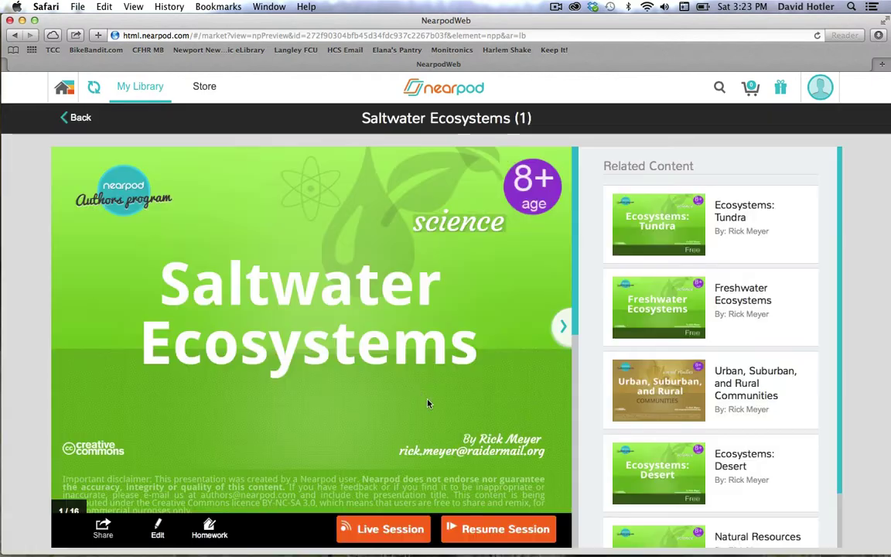
{"action": "left_click", "coordinate": [68, 89]}
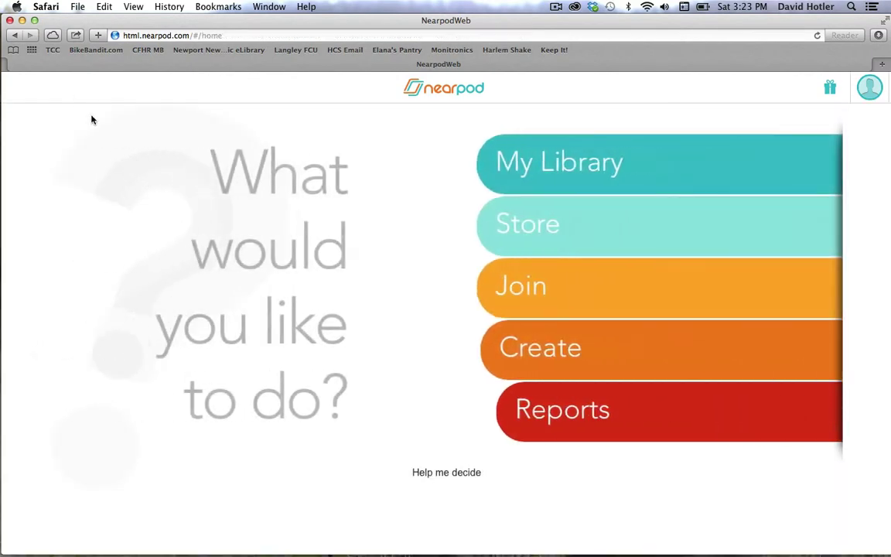